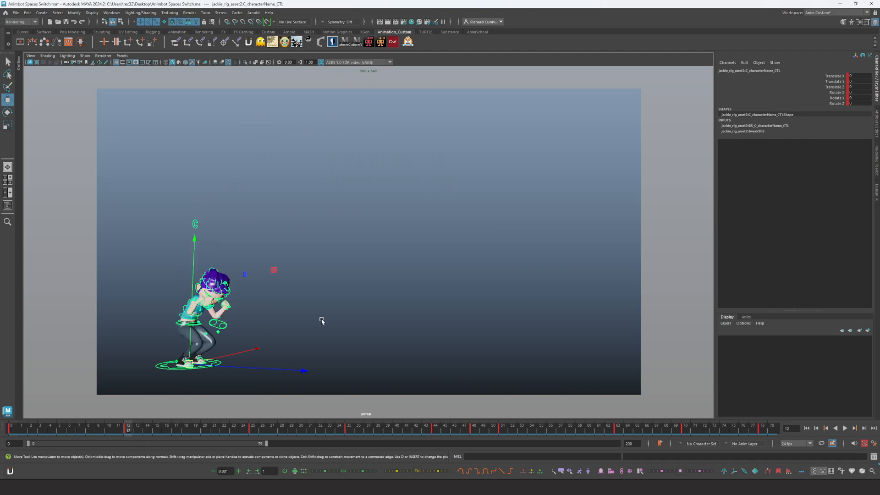
- Try moving the whole character from its main ground control at the frame 35 pose
key("comma")
key("period")
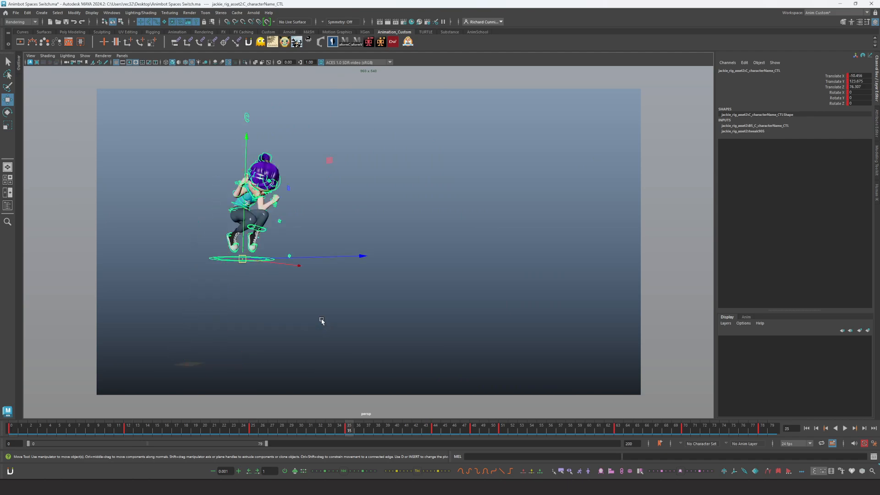
middle_click_drag(297, 291, 291, 299)
key("ctrl+z")
key("ctrl+z")
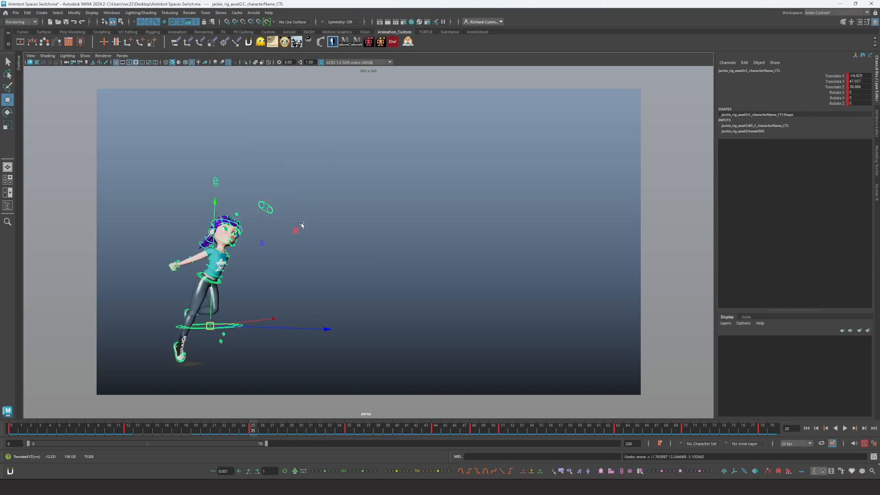
- At frame 35, select the character's hip control and try moving it
key(".")
key("q")
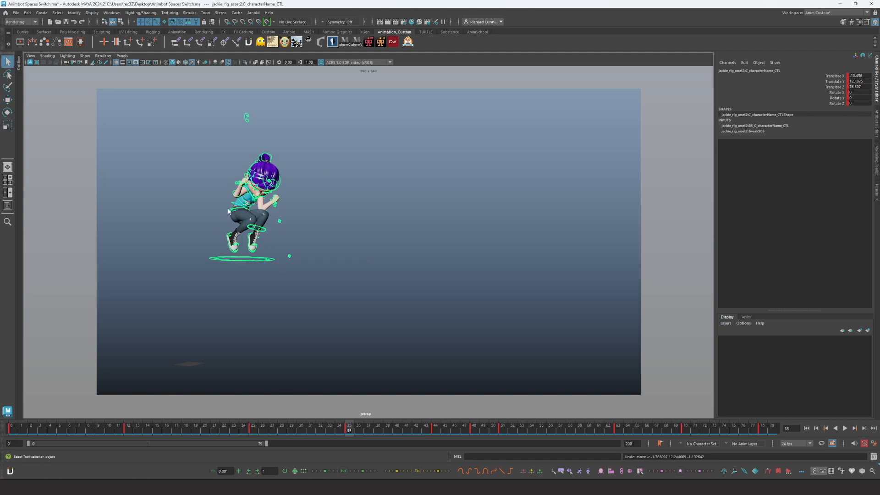
left_click(229, 257)
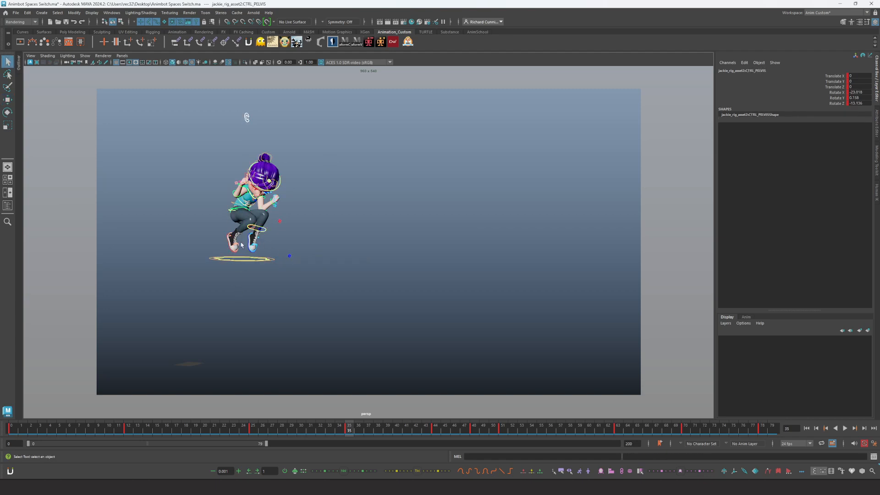
left_click(229, 211)
key("w")
middle_click_drag(250, 282, 252, 277)
key("ctrl+z")
- Select the left and right IK foot controls and the left leg's pole vector to examine the leg rig
key("q")
left_click(246, 246)
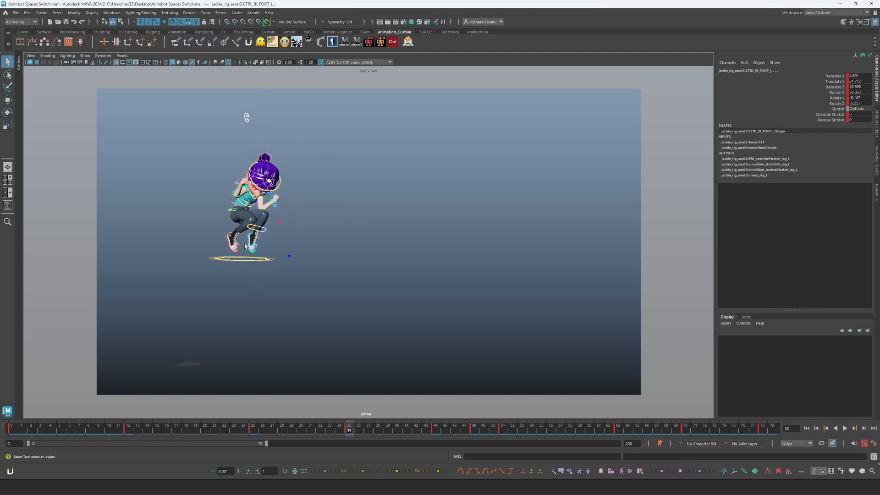
left_click(229, 243)
key("w")
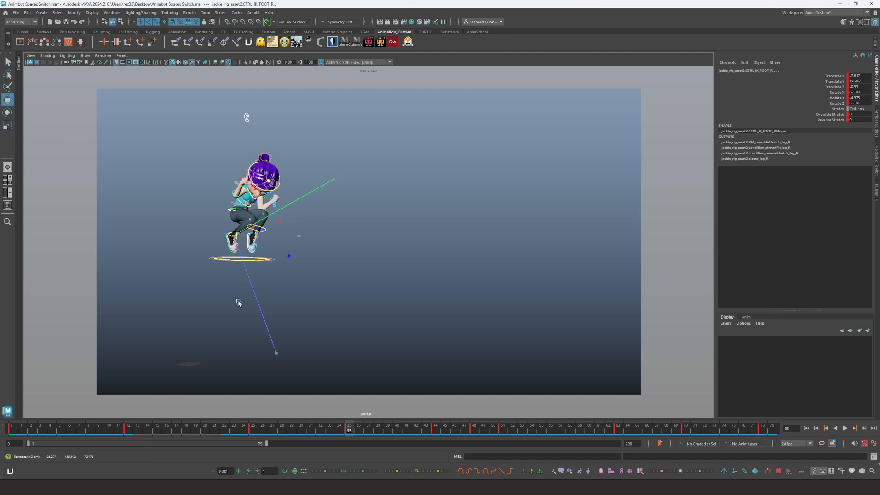
key("q")
left_click(280, 223)
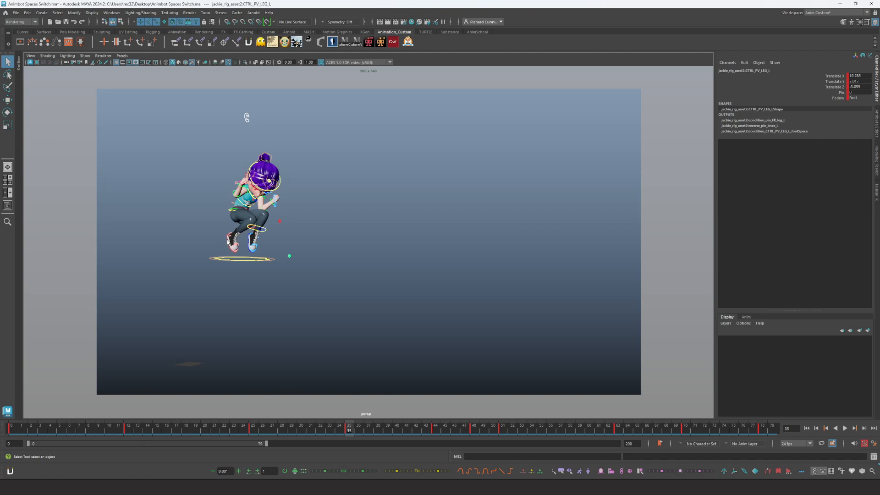
left_click(244, 245)
left_click(247, 231)
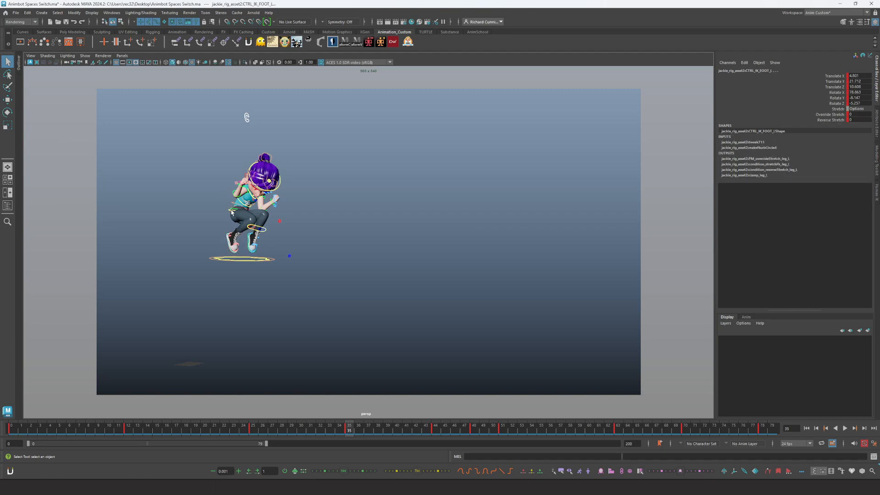
- Try rotating the character's root control forward around the X axis at frame 35
left_click(240, 211)
key("e")
left_click_drag(346, 190, 349, 196)
key("ctrl+z")
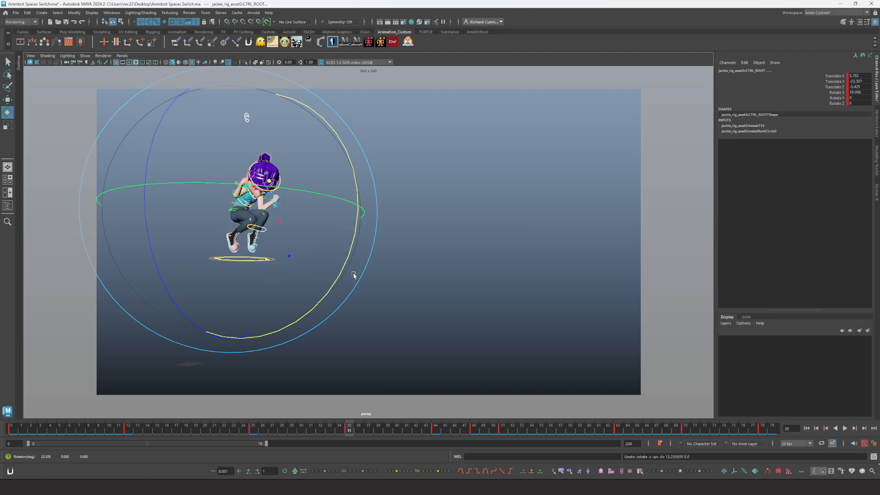
- Select the main ground control at frame 35 and try moving the whole character upward
key("q")
left_click(270, 259)
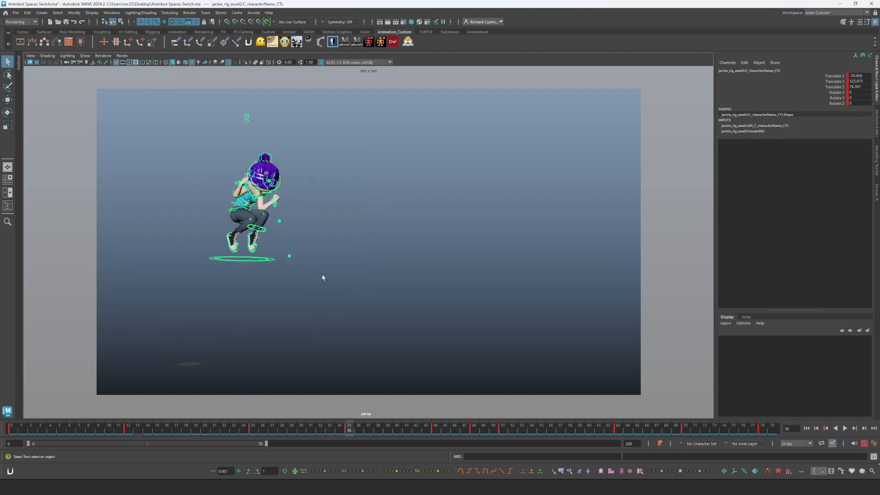
key("w")
middle_click_drag(263, 308, 263, 295)
key("ctrl+z")
key("ctrl+z")
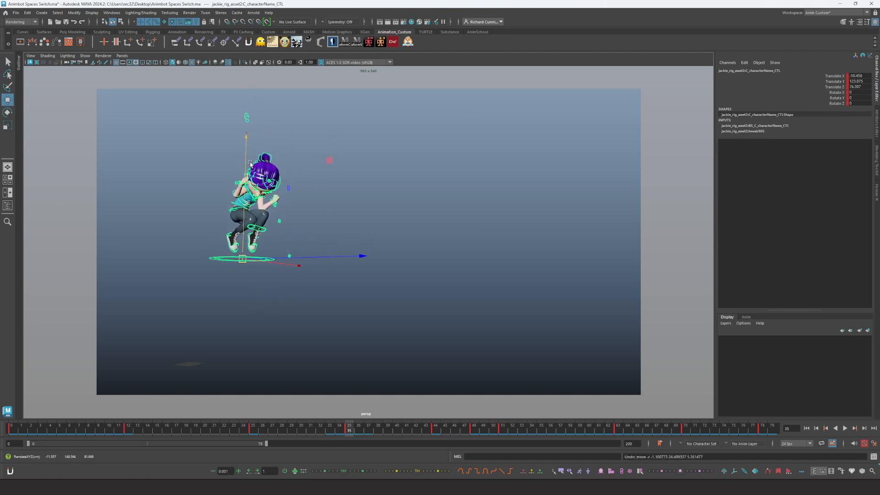
- Create an animBot temp pivot for the main control and try rotating the character around it on the X axis
left_click(734, 470)
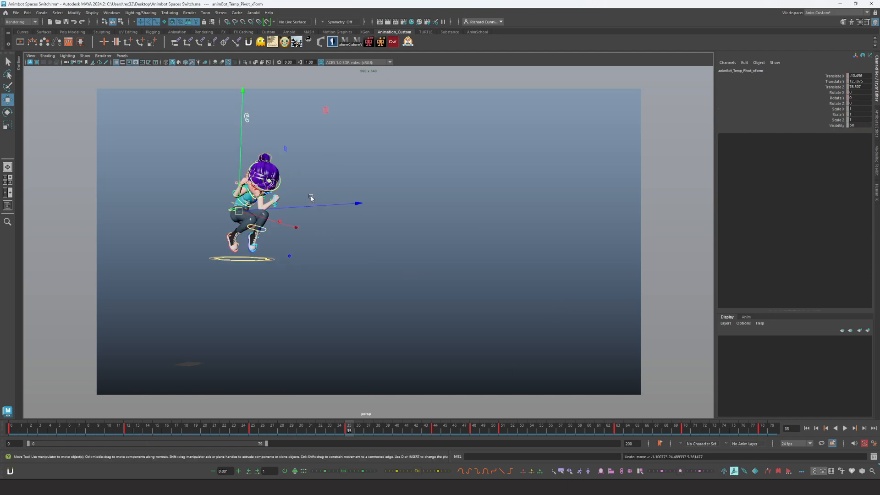
key("e")
left_click_drag(343, 152, 353, 235)
key("ctrl+z")
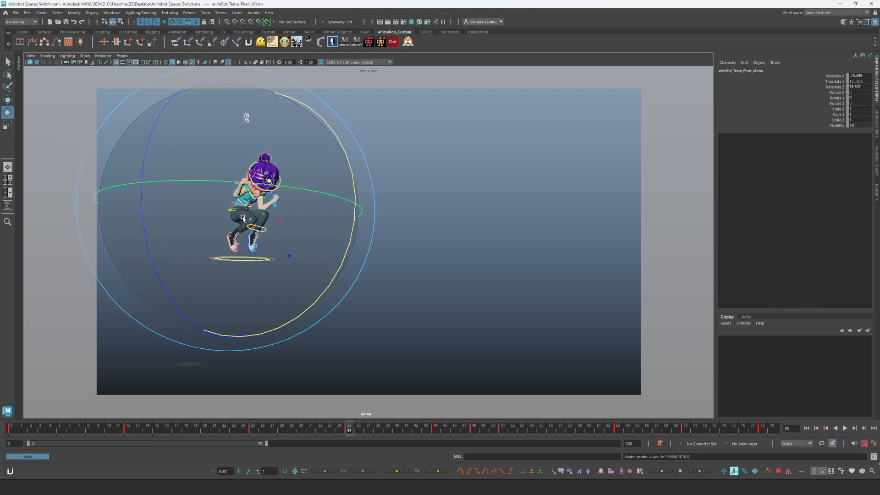
- Edit the temp pivot's placement, moving it up and forward to the upper body, and try rotating the character around it
right_click(733, 471)
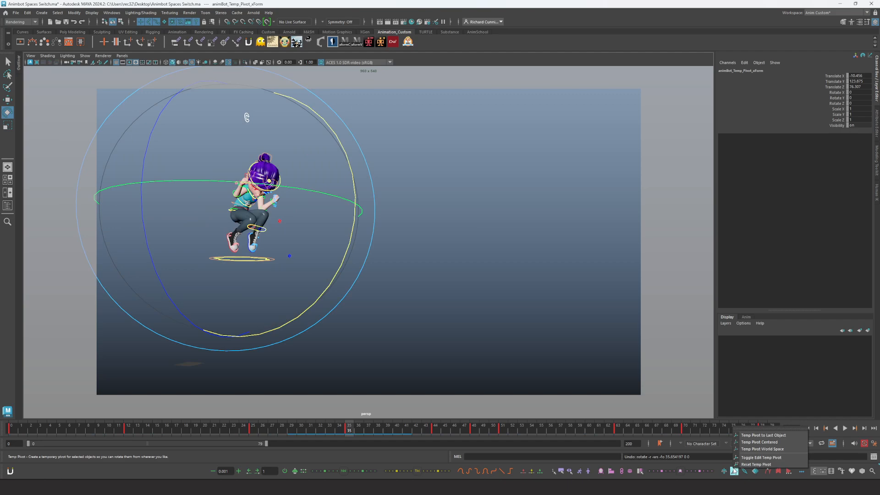
left_click(756, 457)
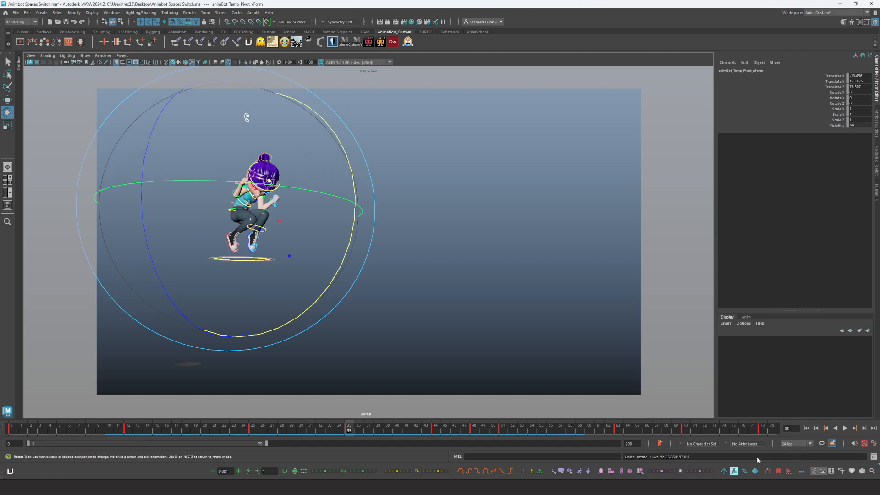
left_click_drag(241, 139, 246, 117)
left_click_drag(320, 178, 340, 180)
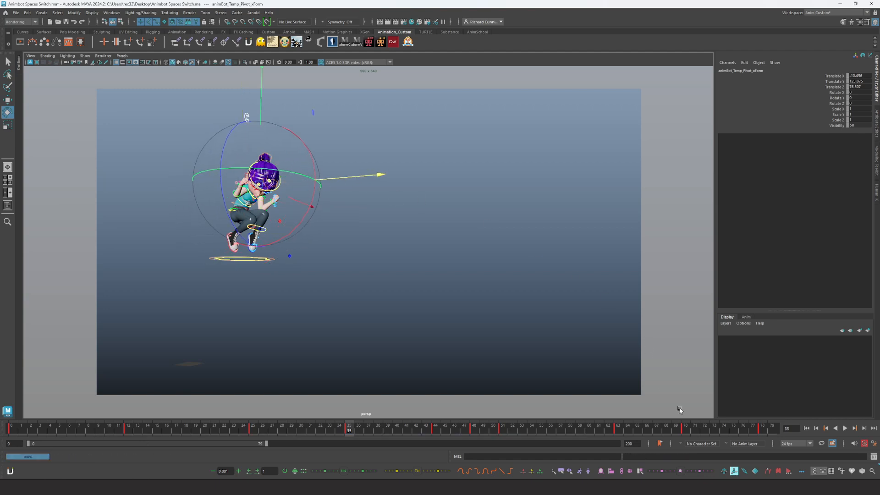
left_click(734, 470)
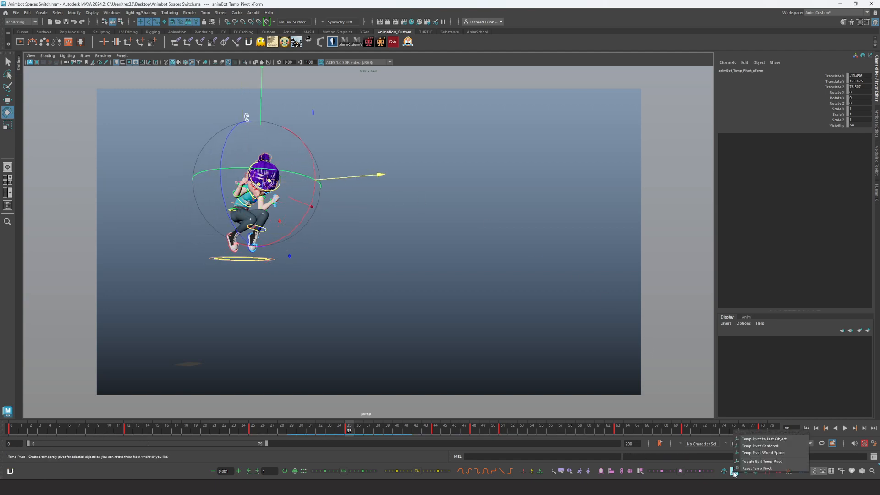
left_click(756, 468)
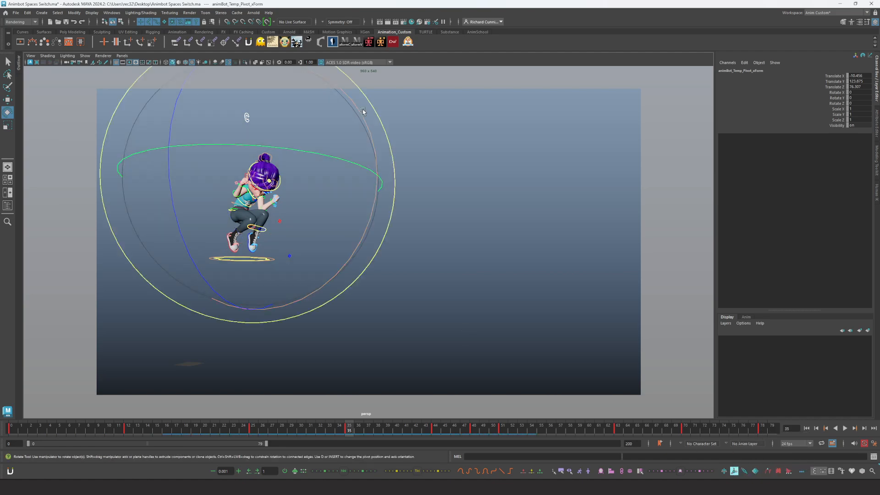
left_click_drag(362, 111, 412, 235)
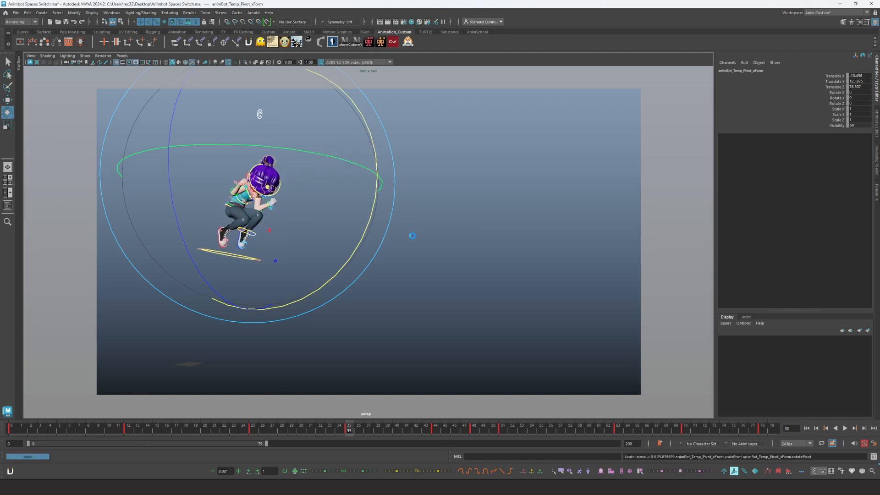
- Step through the keyed poses of the jump with the temp pivot active to examine where the pivot sits
mouse_move(347, 431)
left_mouse_down()
mouse_move(296, 430)
mouse_move(421, 428)
mouse_move(349, 429)
left_mouse_up()
key("comma")
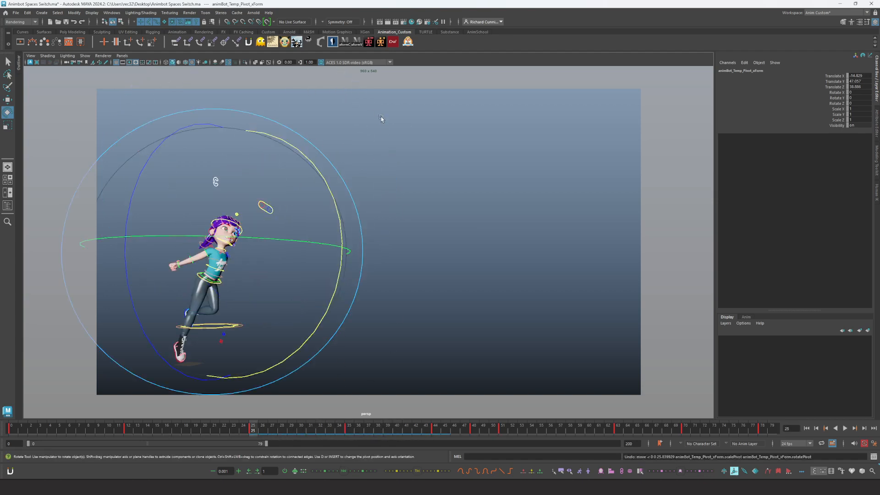
key("period")
key("period")
key("period")
key("period")
key("period")
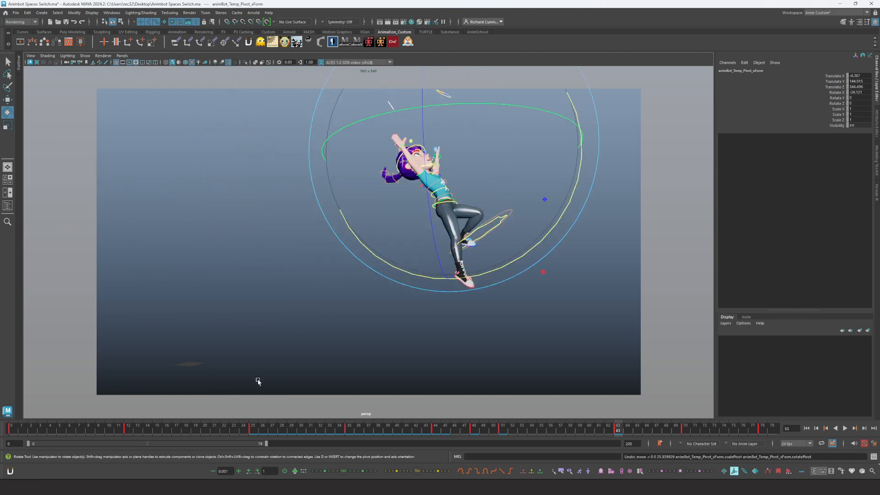
key("period")
key("comma")
key("comma")
key("comma")
key("comma")
key("comma")
key("comma")
key("comma")
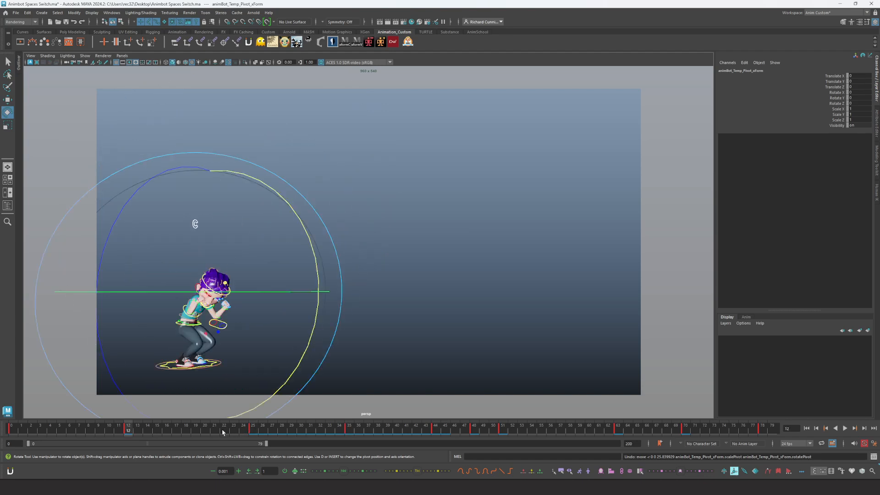
left_click_drag(131, 433, 262, 433)
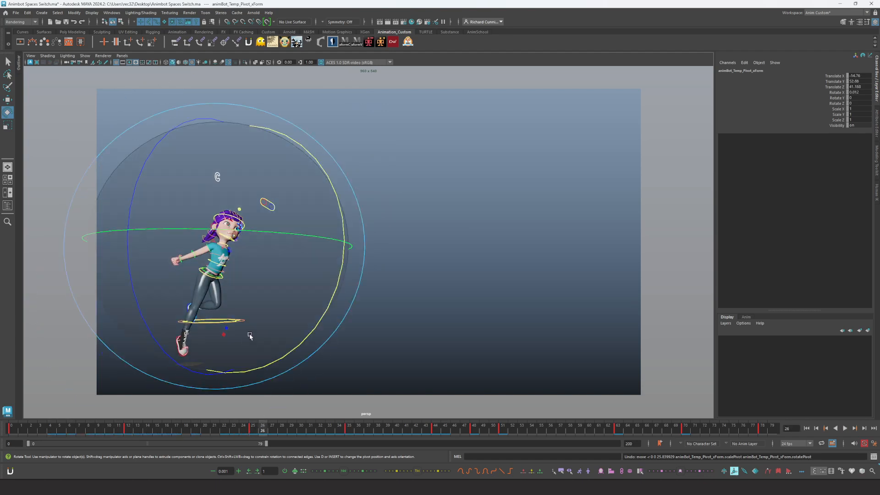
- Select the main ground control and review the take-off poses from frame 0
left_click(180, 321)
key("q")
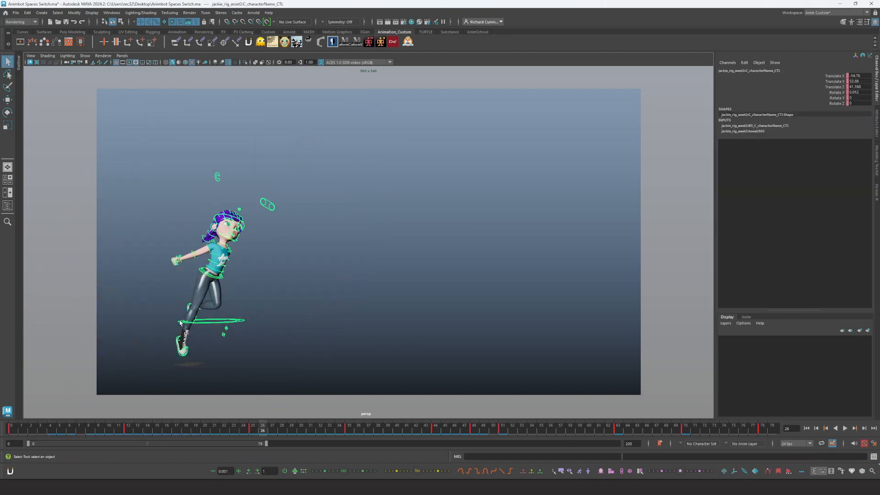
left_click_drag(13, 429, 177, 431)
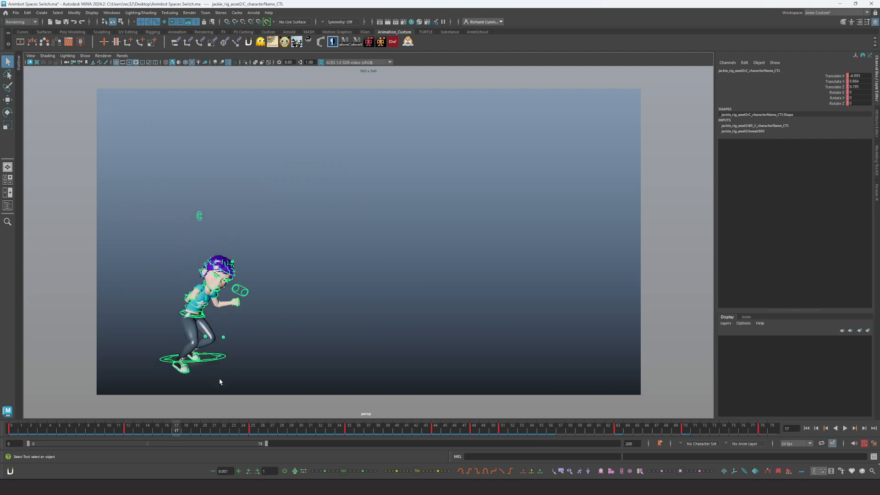
left_click(7, 430)
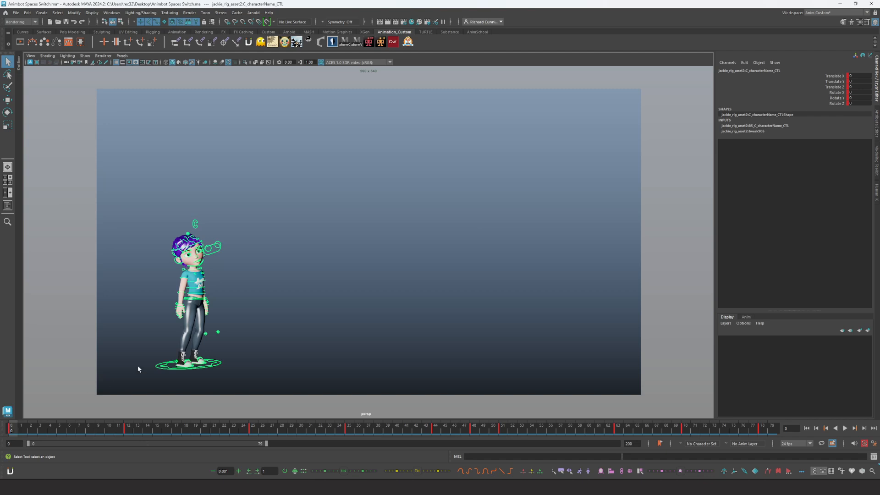
key("period")
key("period")
key("period")
left_click_drag(292, 428, 274, 436)
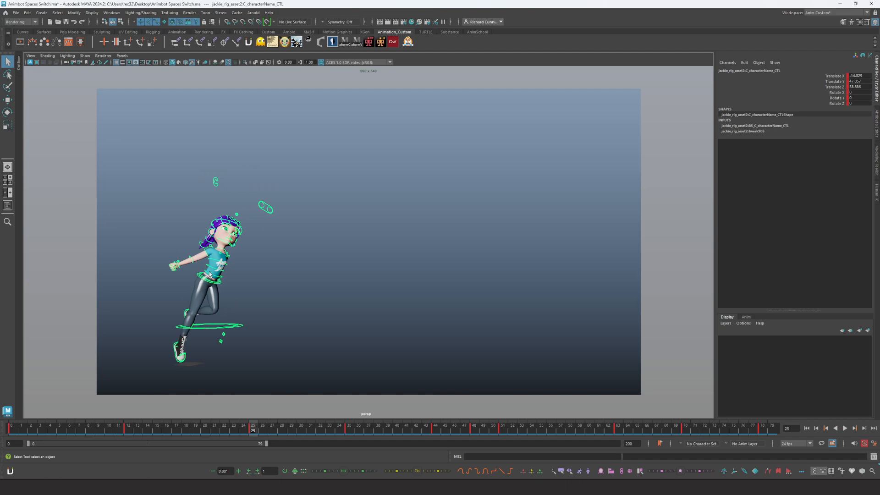
- Examine the main control's keyed poses through the airborne flip from frame 25, going forward and back
key("period")
key("period")
key("period")
key("period")
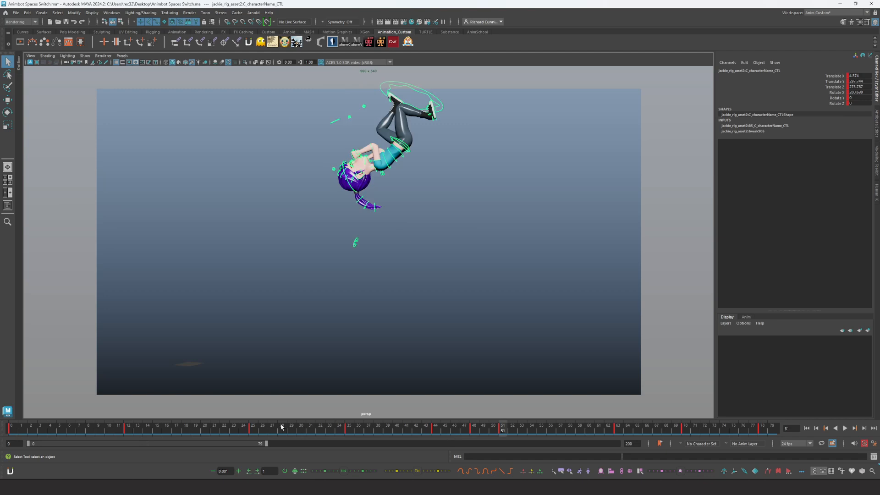
left_click(254, 431)
key("period")
key("period")
key("period")
key("period")
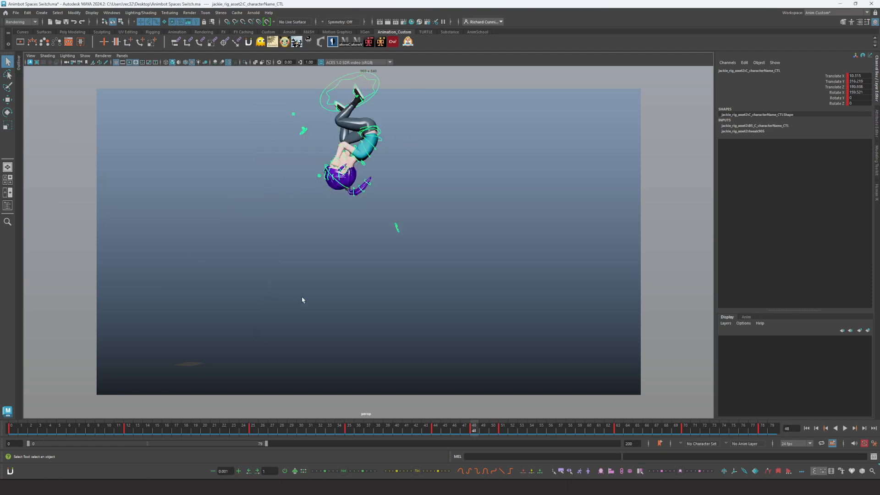
key("period")
key("period")
key("comma")
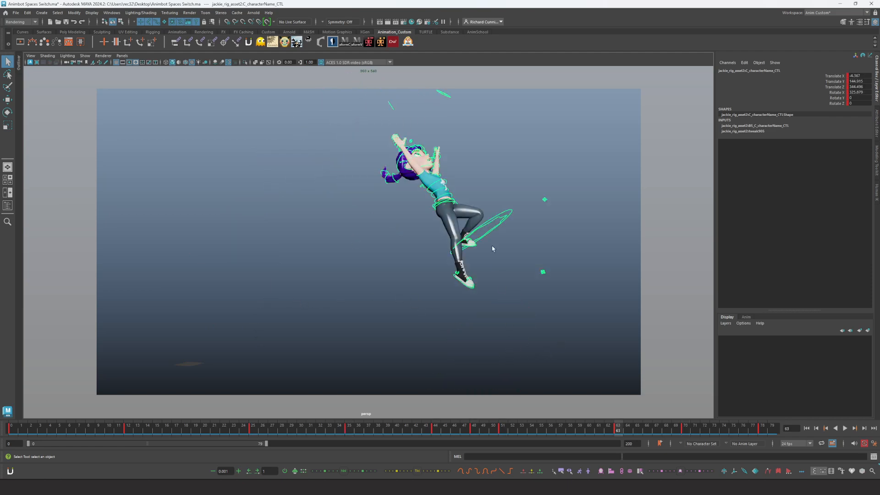
key("comma")
key("comma")
key("comma")
key("comma")
key("comma")
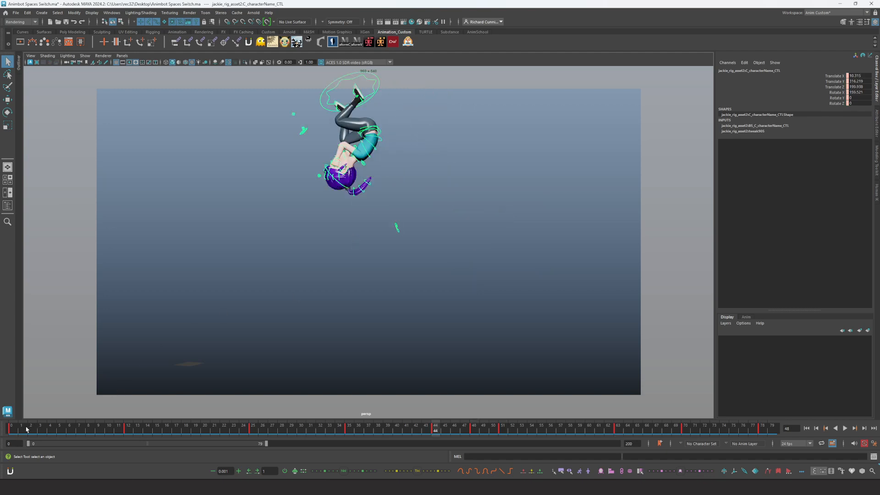
key("comma")
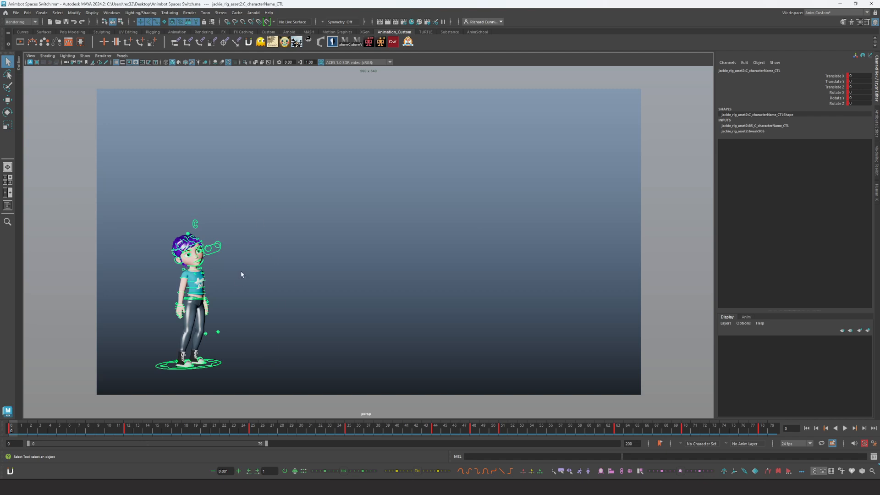
- Review all keyed poses from frame 0 through the flip and landing, and return to frame 0
key("period")
key("period")
key("period")
key("period")
key("period")
key("period")
key("period")
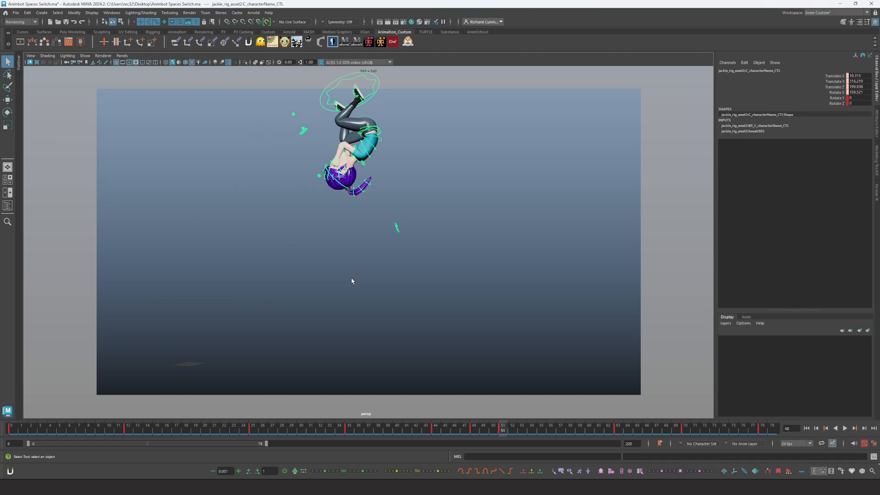
key("period")
key("period")
key("comma")
key("comma")
key("comma")
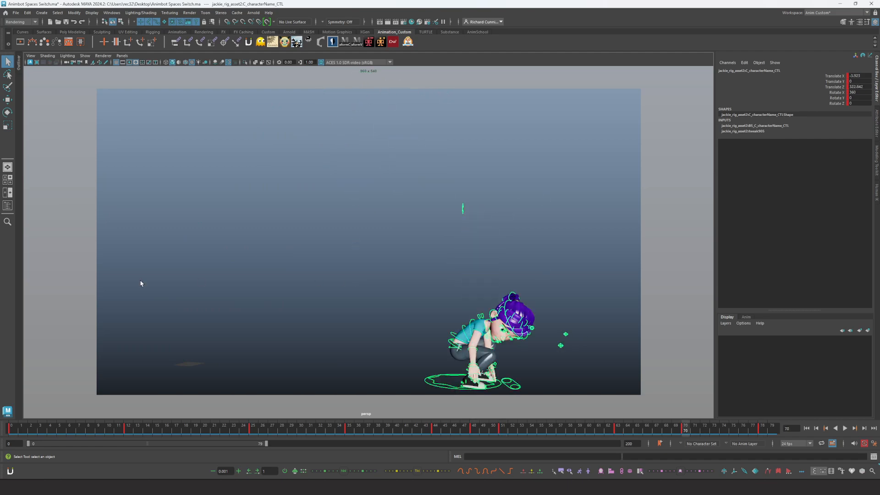
key("comma")
key("comma")
key("comma")
key("comma")
key("comma")
key("comma")
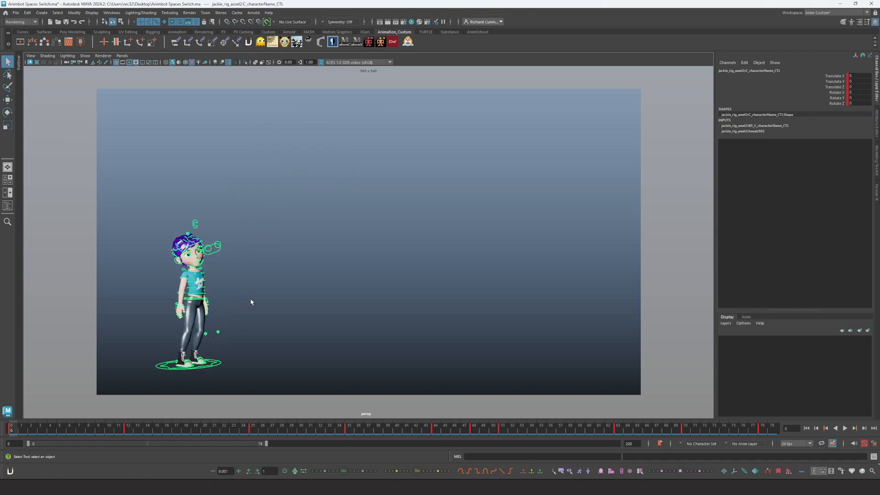
- Try moving the root control and both IK foot controls as one selection at frame 0, and undo the move
left_click(199, 297)
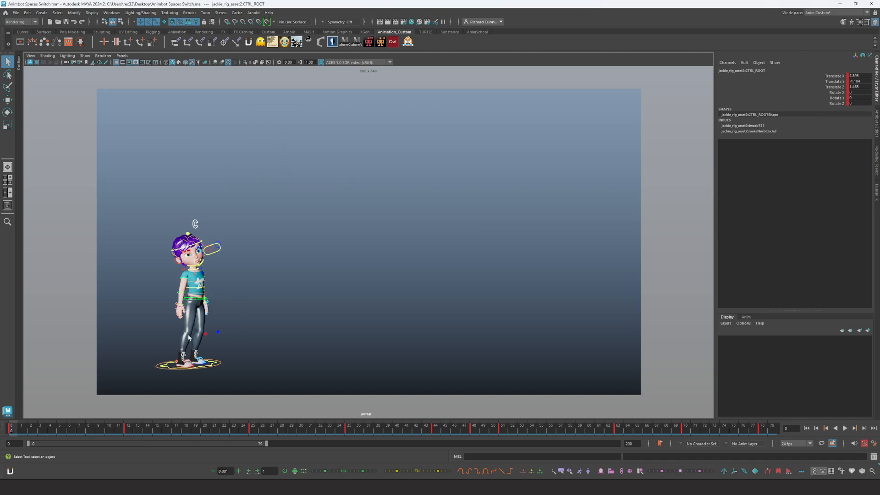
left_click(199, 366)
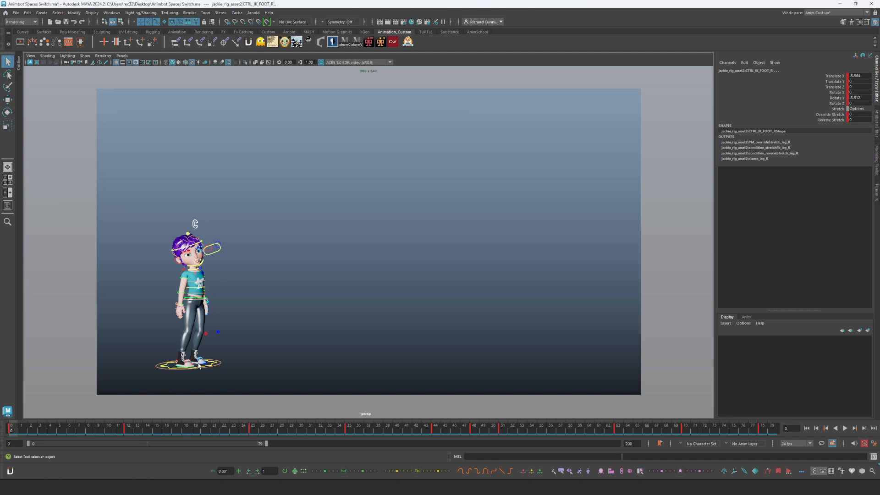
left_click(198, 366)
key("w")
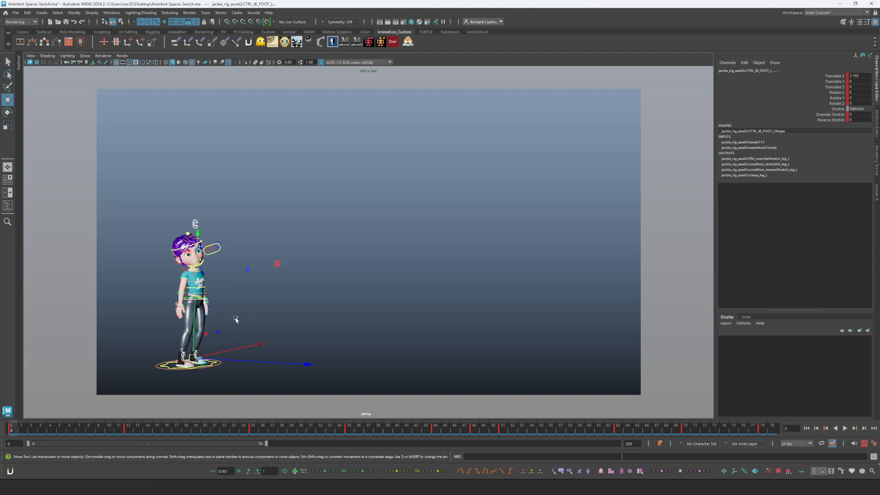
key("q")
key("w")
middle_click_drag(234, 326, 246, 309)
key("ctrl+z")
- Try moving the root control at the hips, and undo the moves
key("q")
left_click(198, 300)
key("w")
key("ctrl+z")
key("ctrl+z")
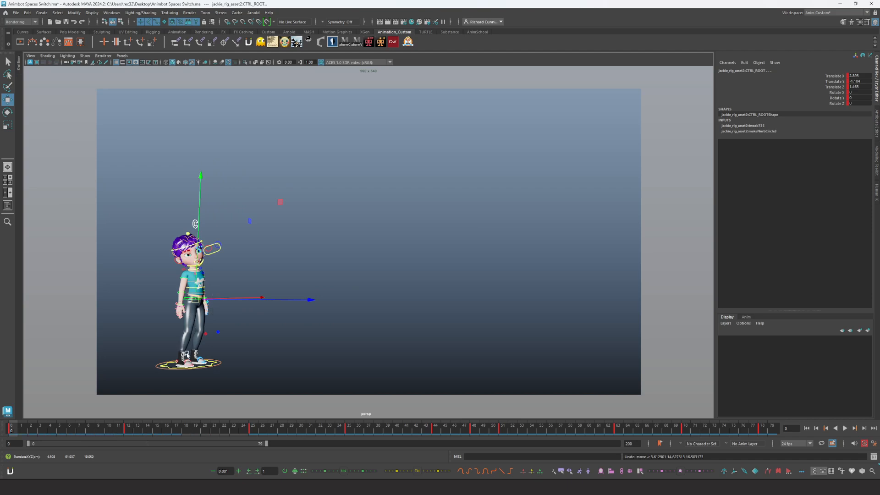
key("q")
left_click(202, 300)
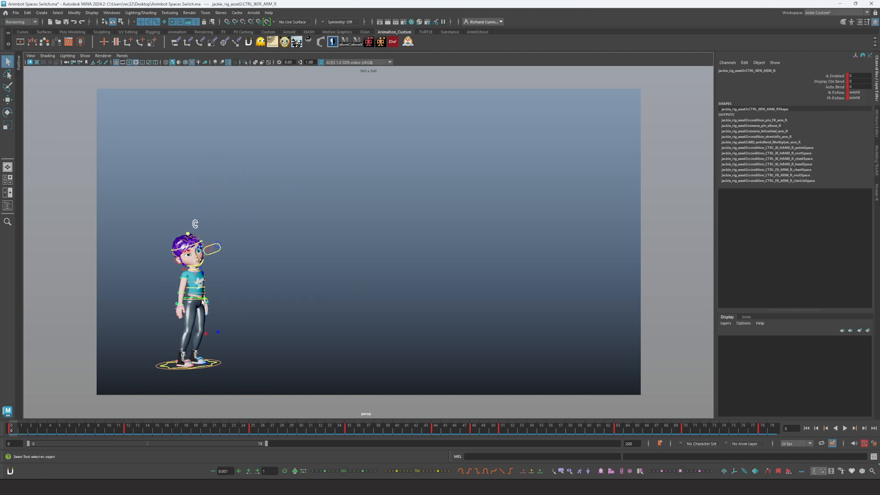
left_click(208, 303)
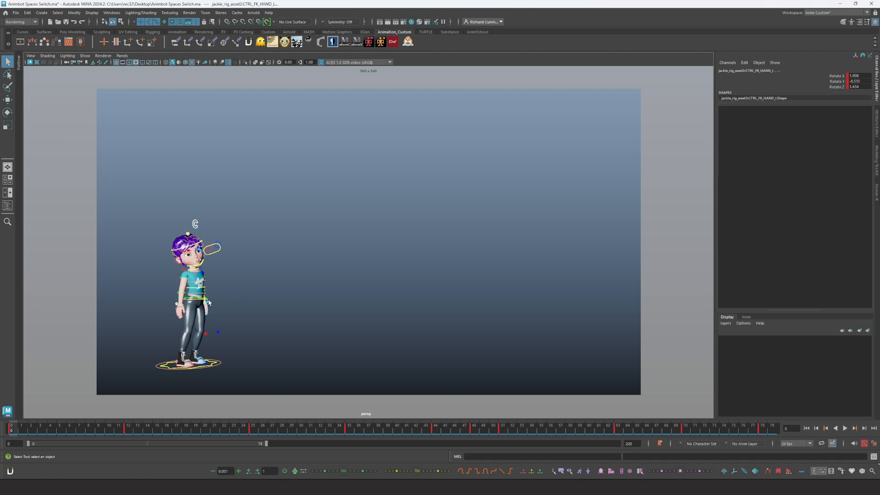
left_click(175, 304)
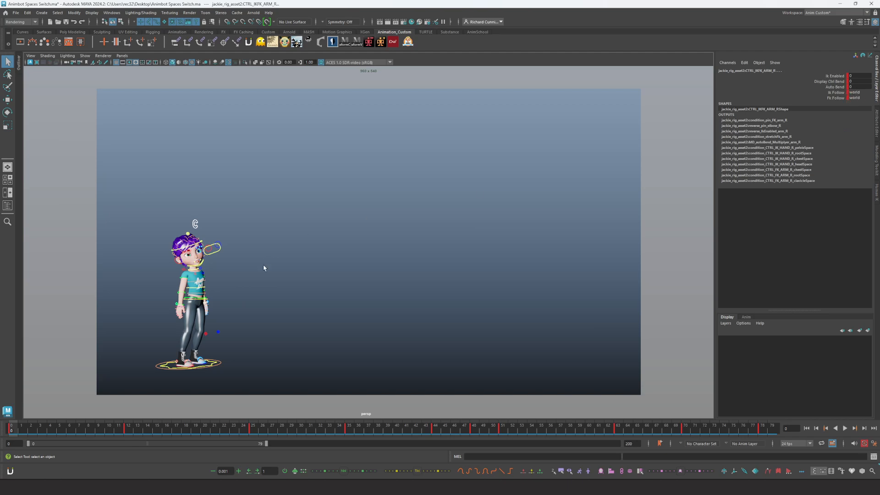
left_click(212, 290)
- Create World Space temp controls of the Simple Control type for both FK arms, the root and both IK feet
left_click(202, 281)
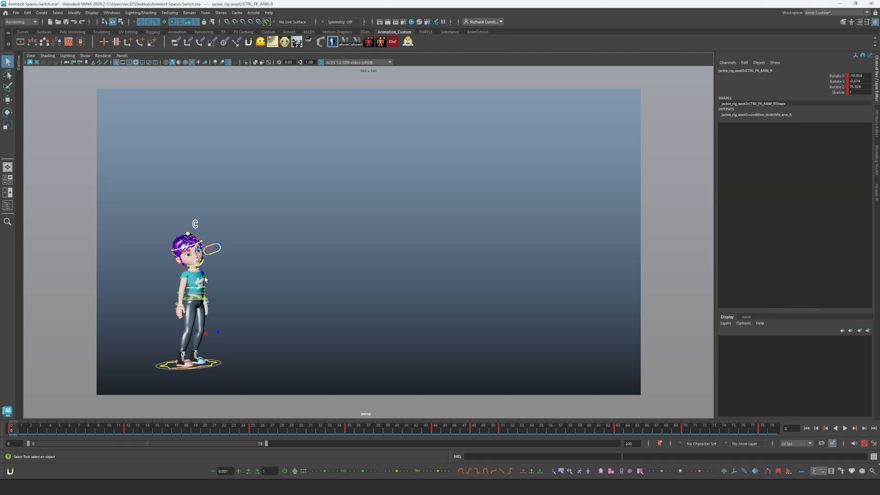
left_click(204, 277, "shift")
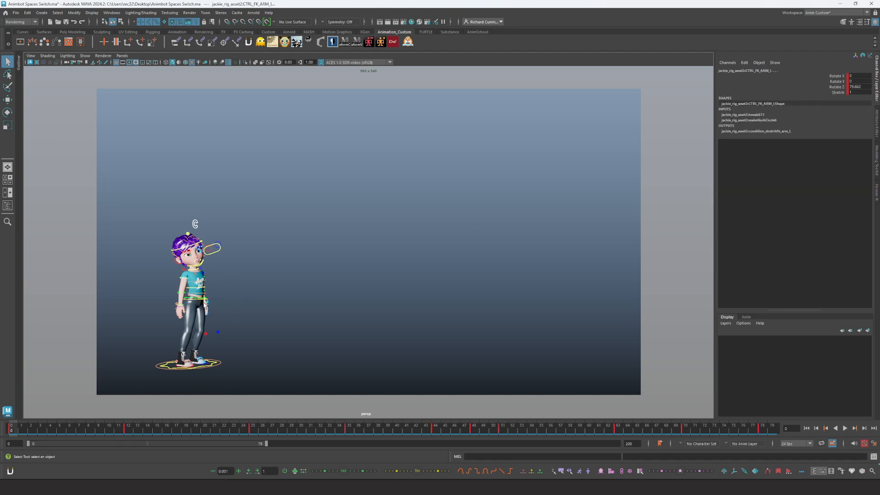
left_click(195, 350)
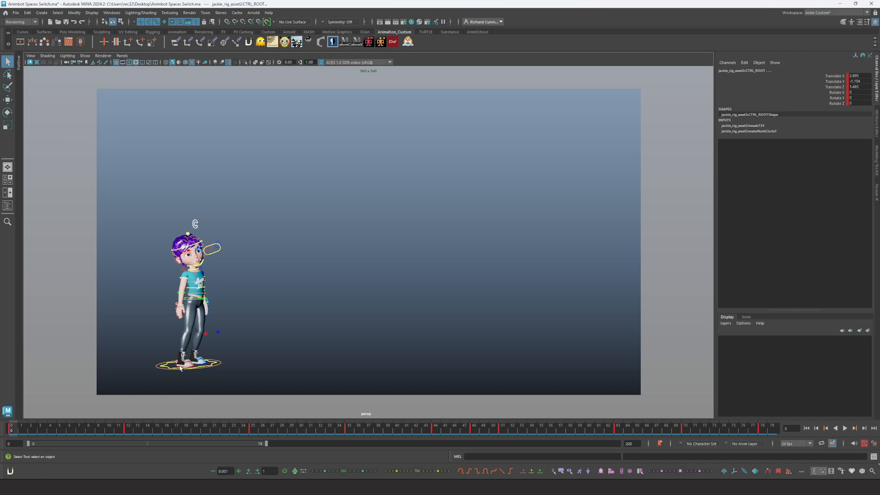
left_click(199, 365)
left_click(188, 367)
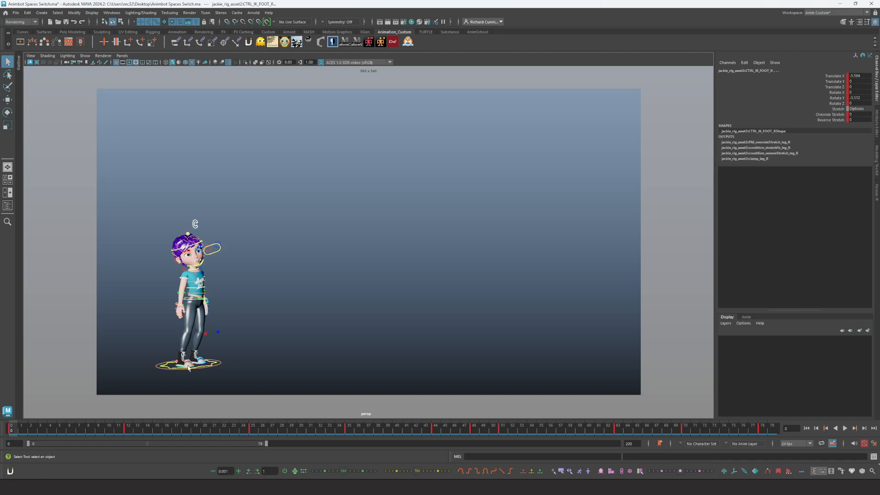
left_click(200, 366)
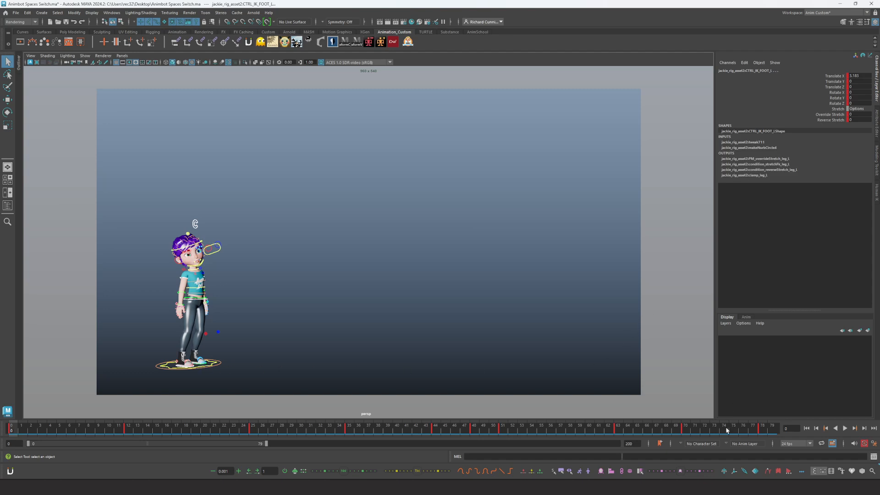
left_click(724, 471)
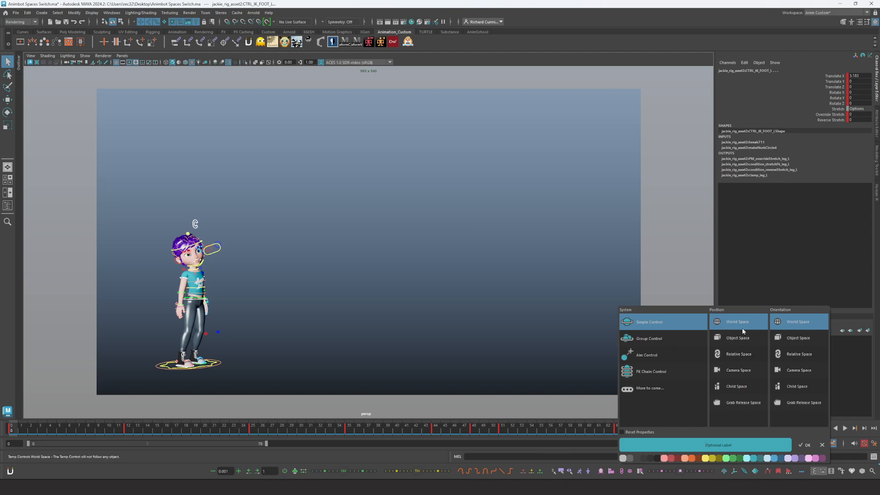
left_click(805, 445)
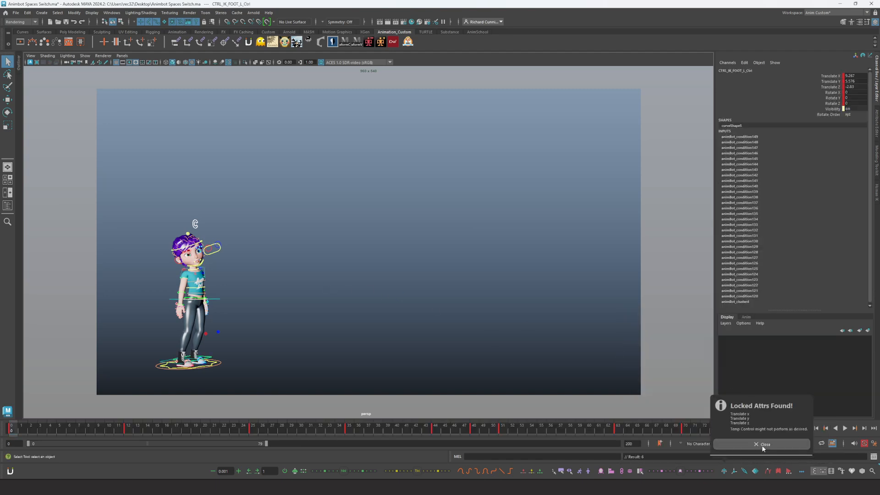
left_click(763, 445)
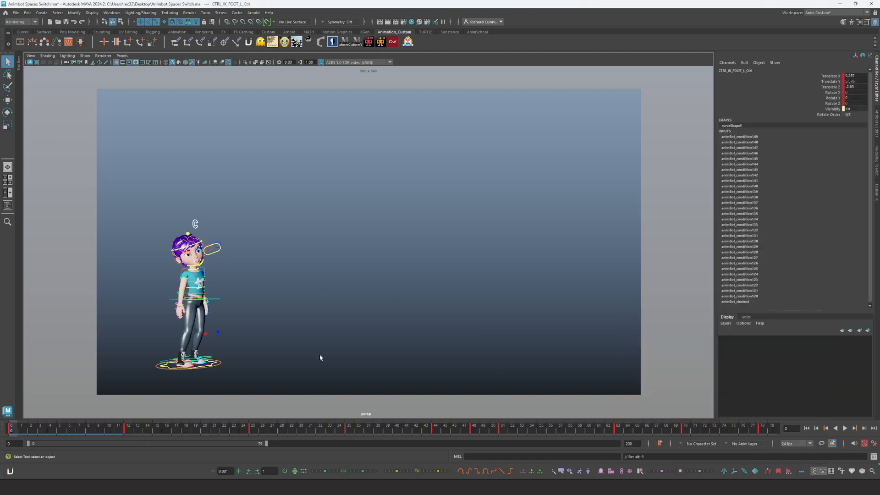
- Play back the animation from frame 0 and open the Temp Controls Panel beside the character
key("alt+v")
left_click_drag(3, 428, 3, 427)
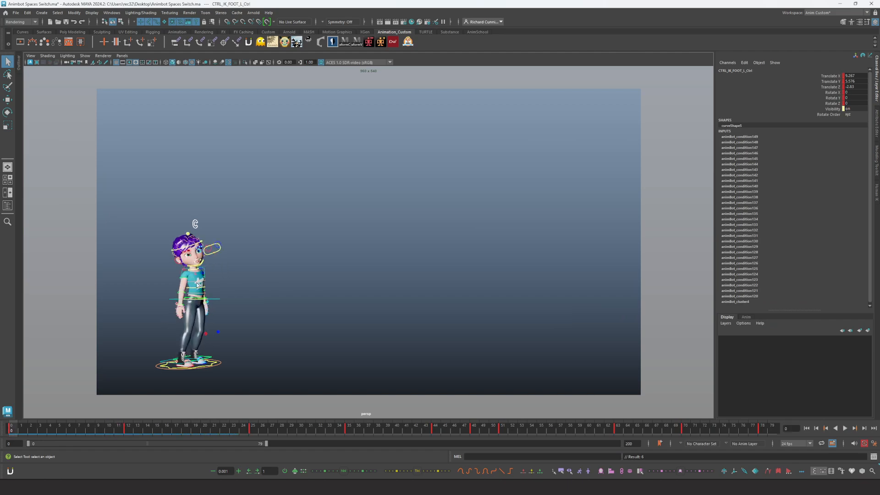
right_click(724, 472)
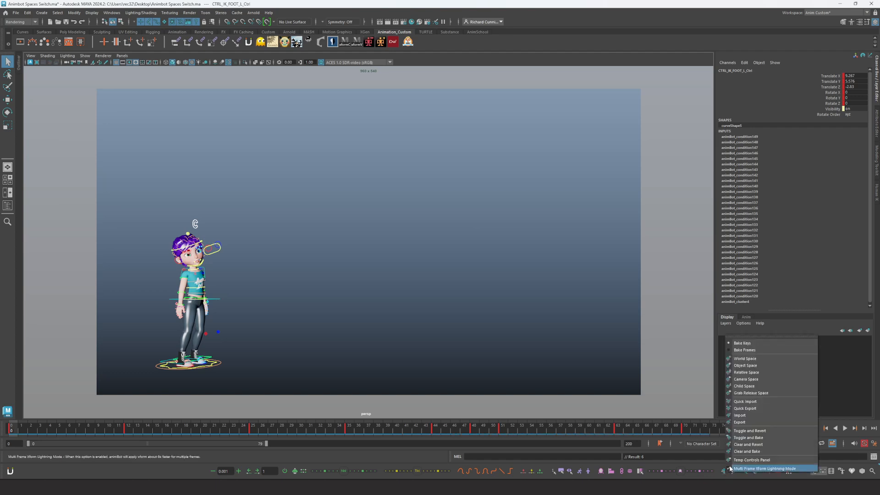
left_click(737, 461)
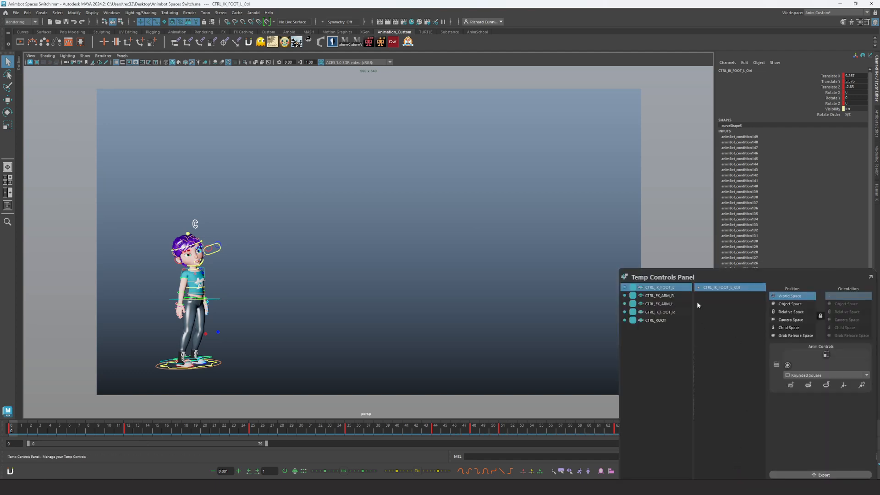
left_click_drag(710, 273, 501, 109)
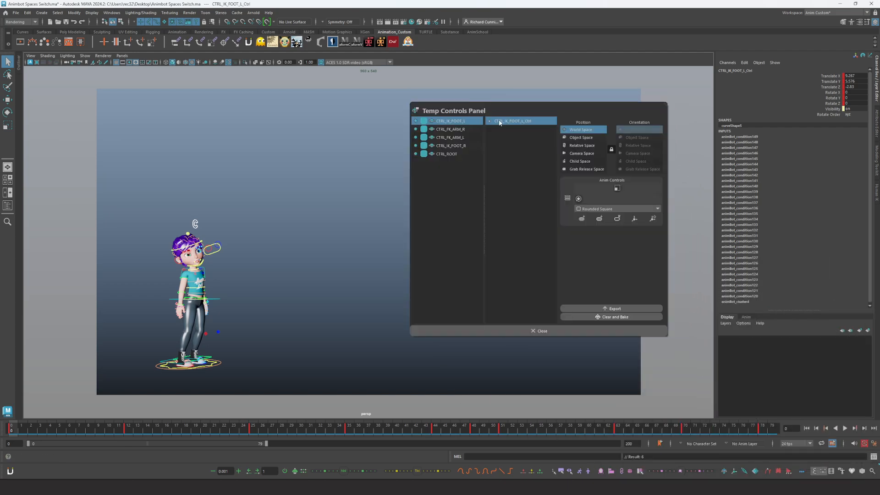
- Play the animation, try moving the root temp control at frame 25, and undo the move
key("alt+v")
key("alt+v")
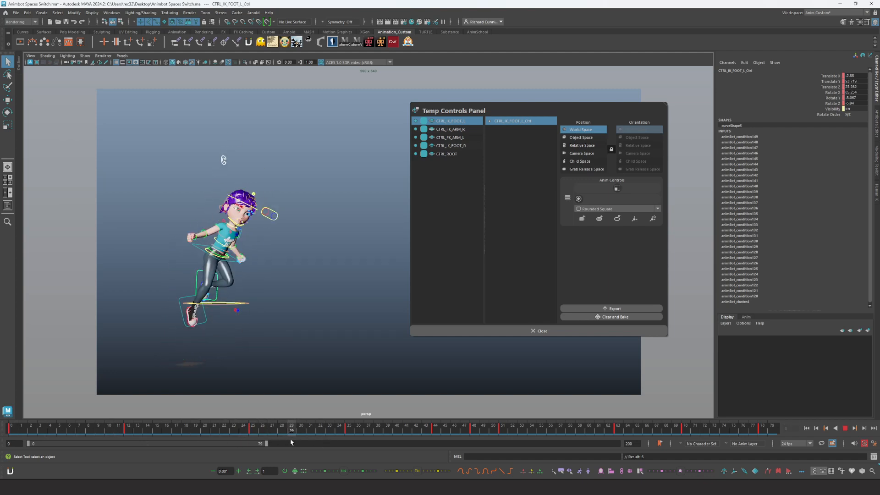
left_click(200, 247)
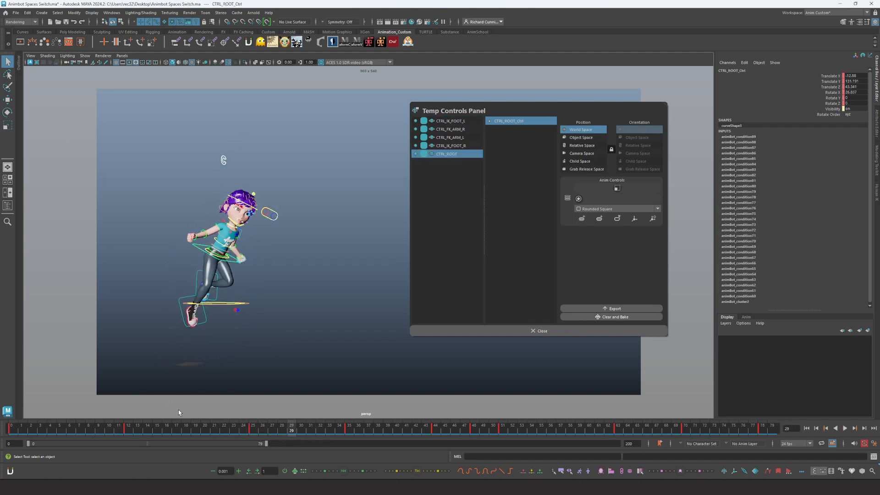
left_click(251, 431)
mouse_move(254, 430)
left_mouse_down()
mouse_move(172, 430)
mouse_move(256, 431)
left_mouse_up()
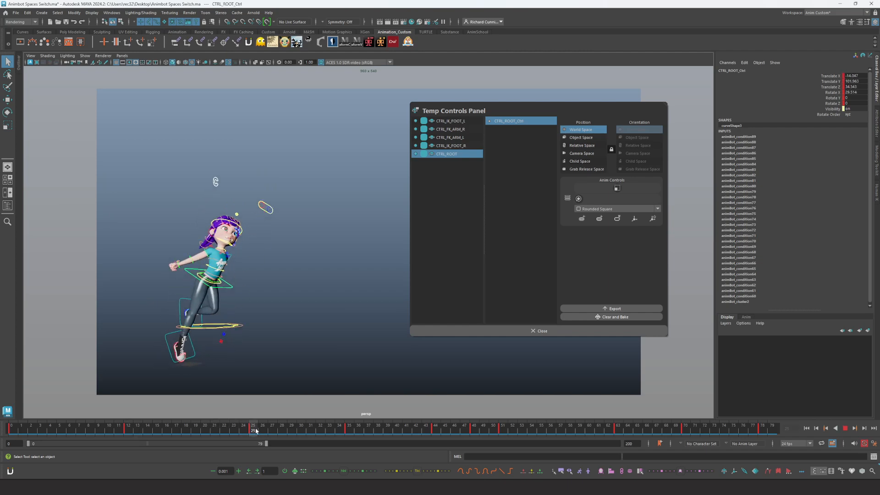
key("w")
left_click_drag(215, 278, 209, 297)
key("ctrl+z")
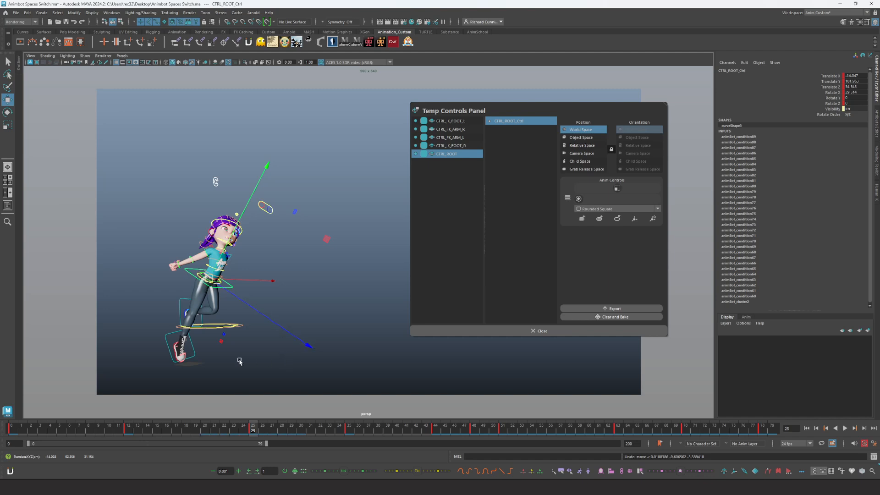
- Examine the left foot temp control at frames 25 and 12, and return to frame 0
left_click(181, 343)
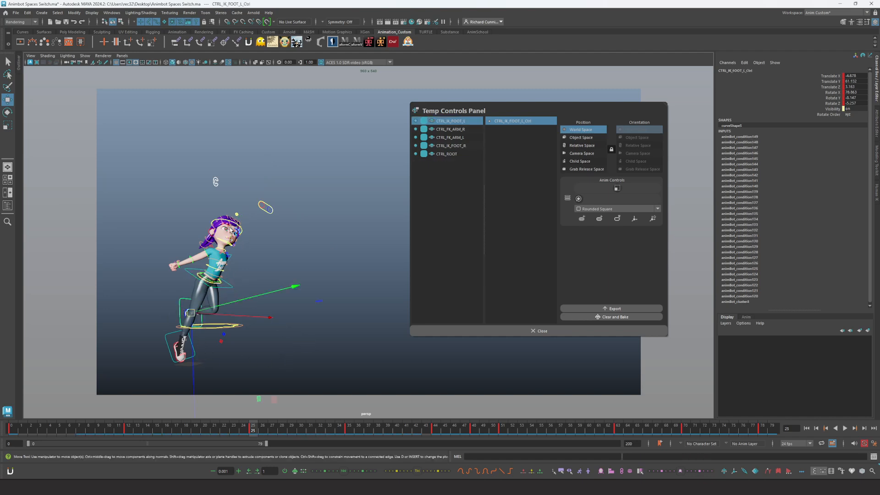
key("q")
left_click(130, 430)
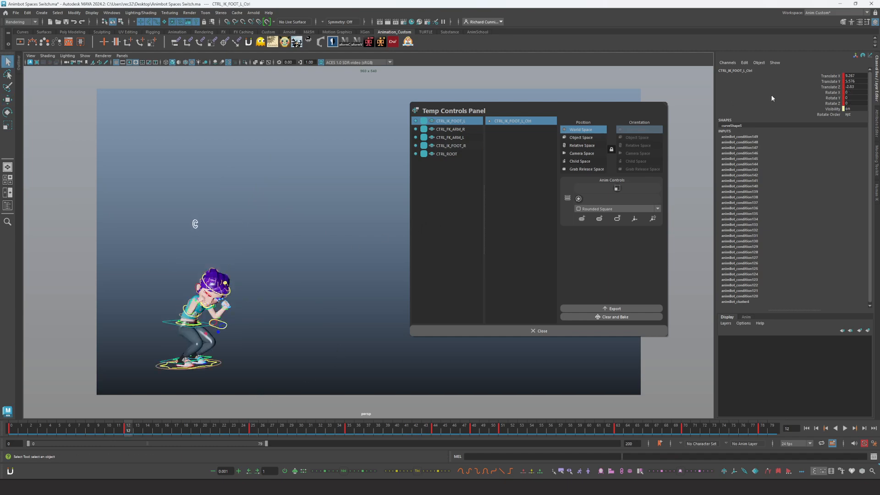
left_click_drag(98, 427, 1, 447)
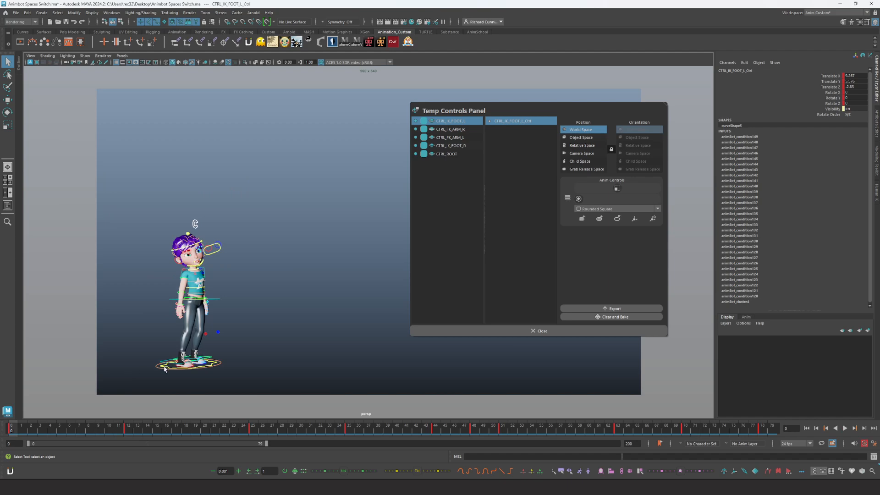
- Cut all keys of the characterName main control over the whole timeline and play back the animation
left_click(220, 367)
left_click(218, 365)
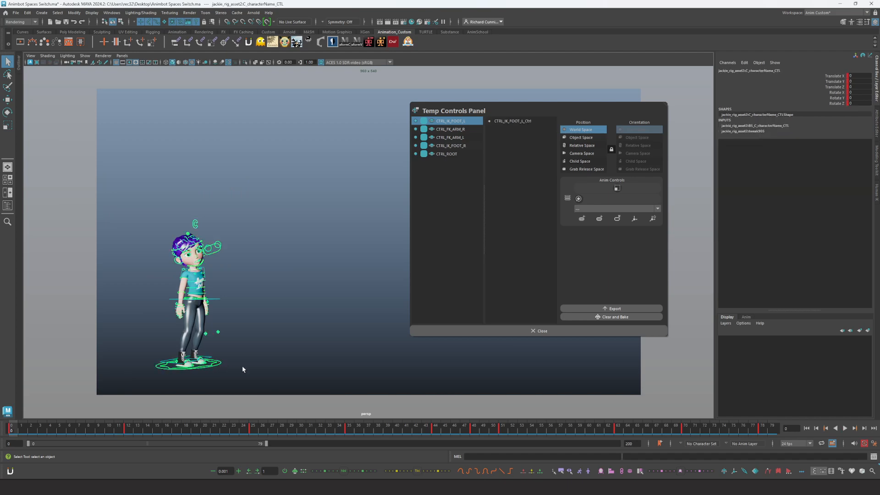
key("alt+v")
double_click(15, 430)
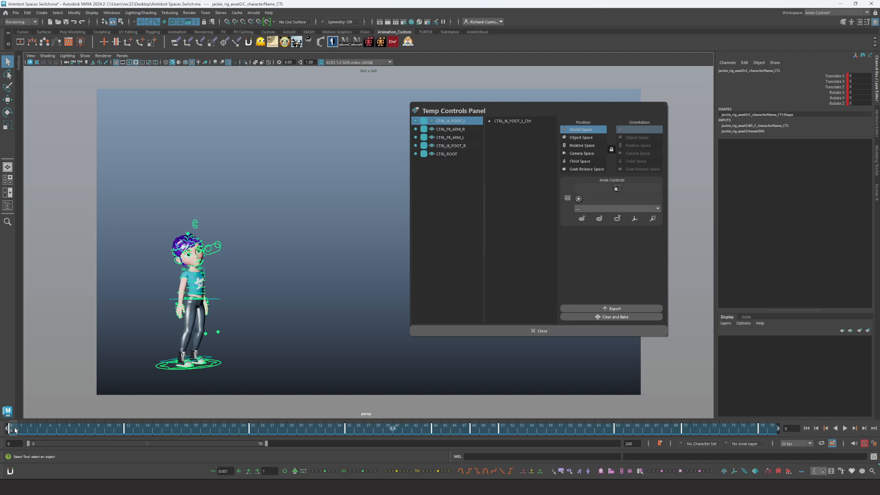
right_click(15, 430)
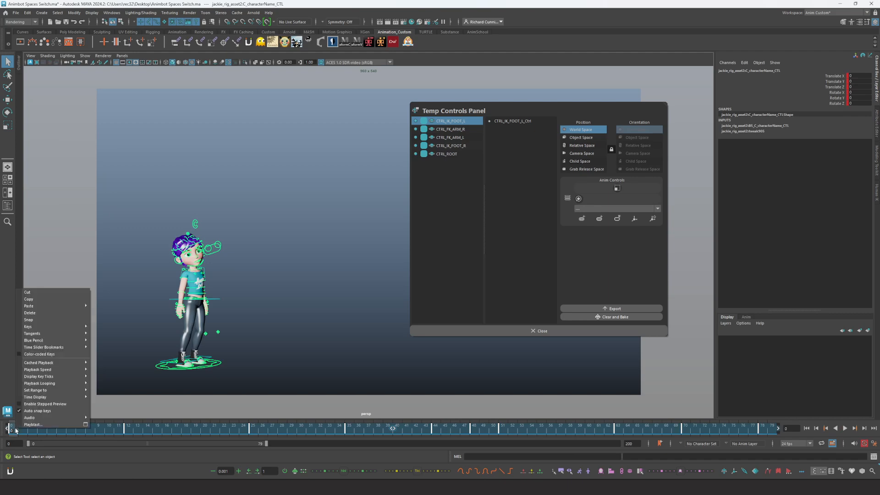
left_click(28, 291)
key("alt+v")
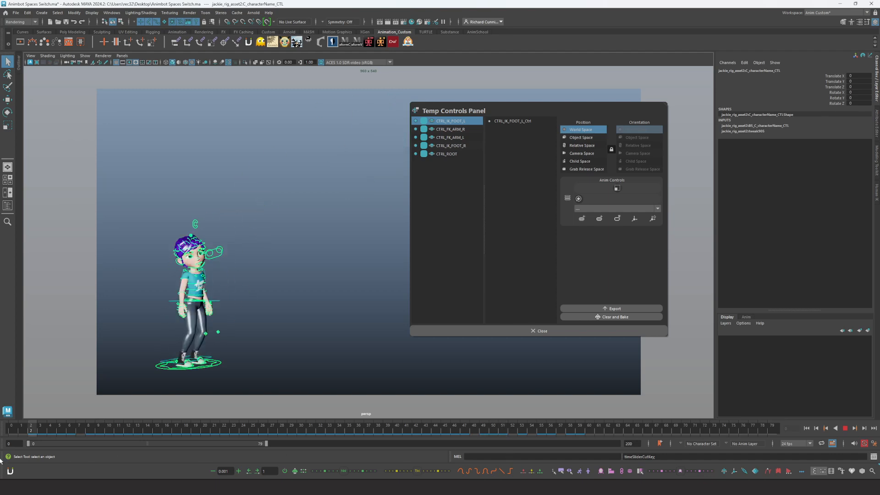
key("Escape")
key("alt+v")
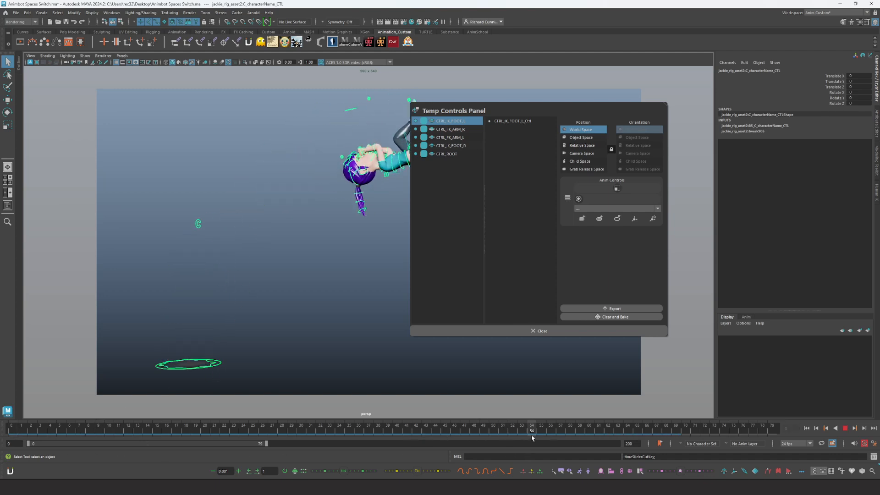
- Cut all keys of the CTRL_MASTER ground control over the whole timeline and play back the animation
left_click(165, 366)
key("alt+v")
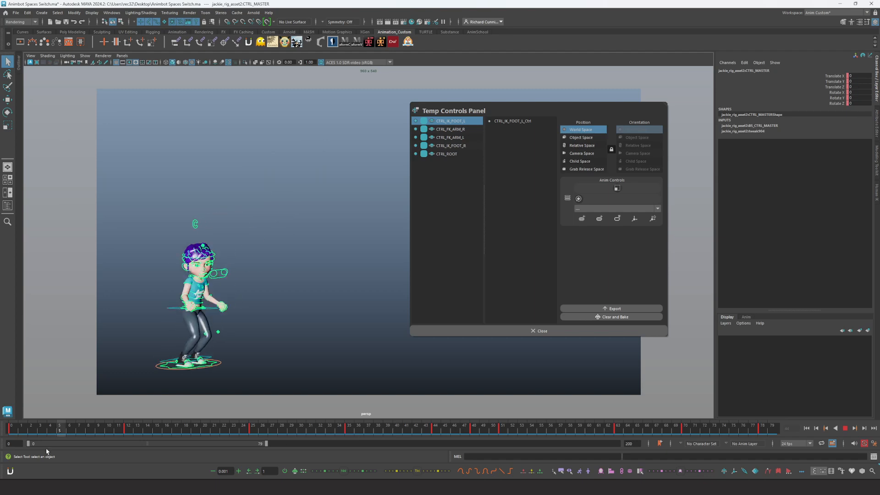
key("Escape")
double_click(37, 431)
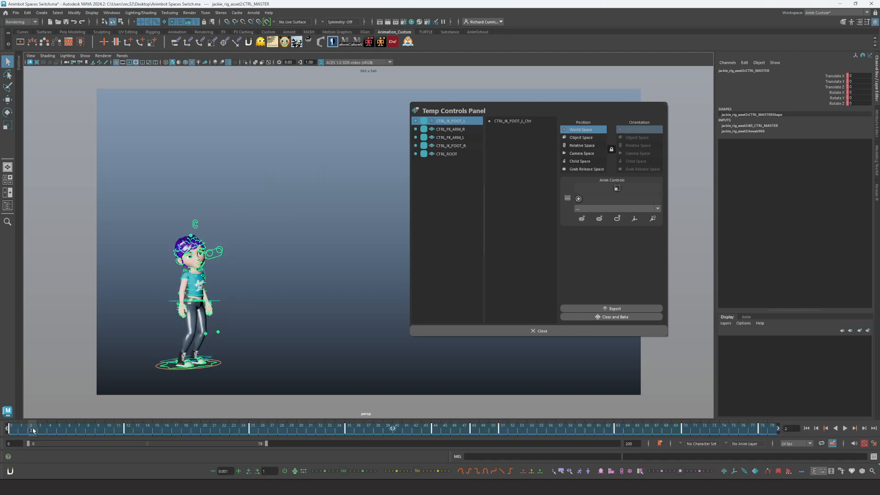
right_click(32, 430)
left_click(50, 292)
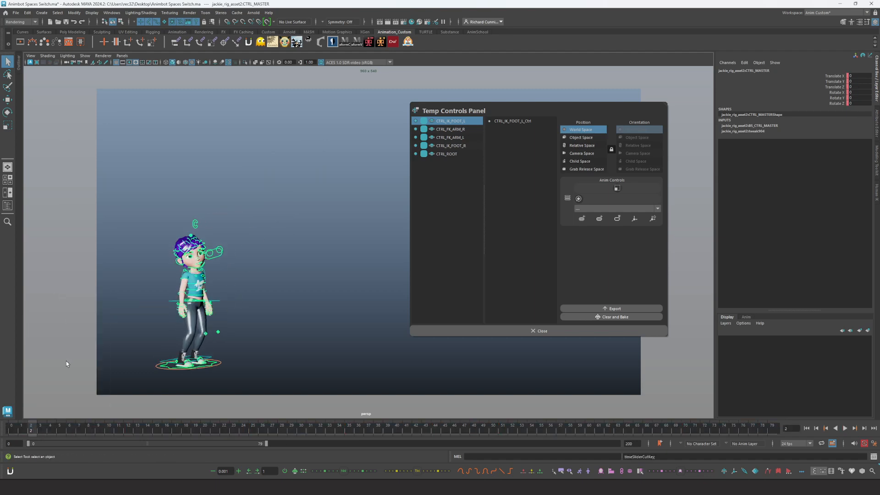
key("alt+v")
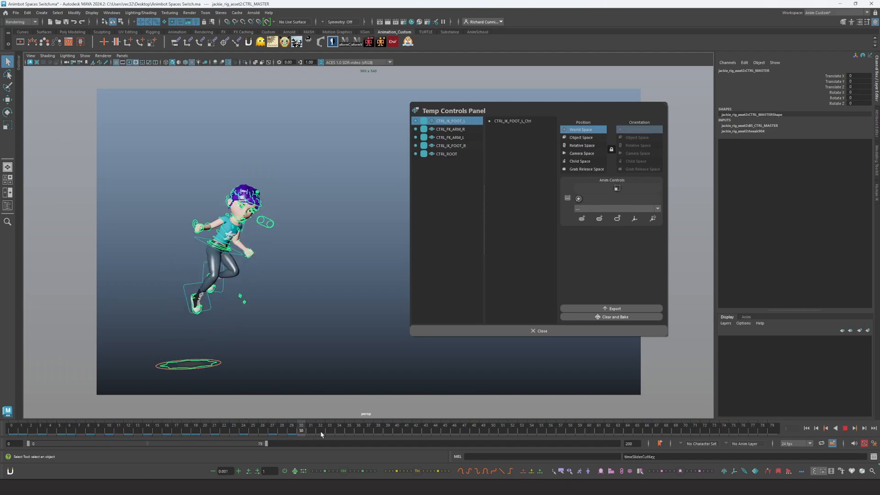
- Stop playback, move the Temp Controls Panel clear of the character, and select the chest control
key("Escape")
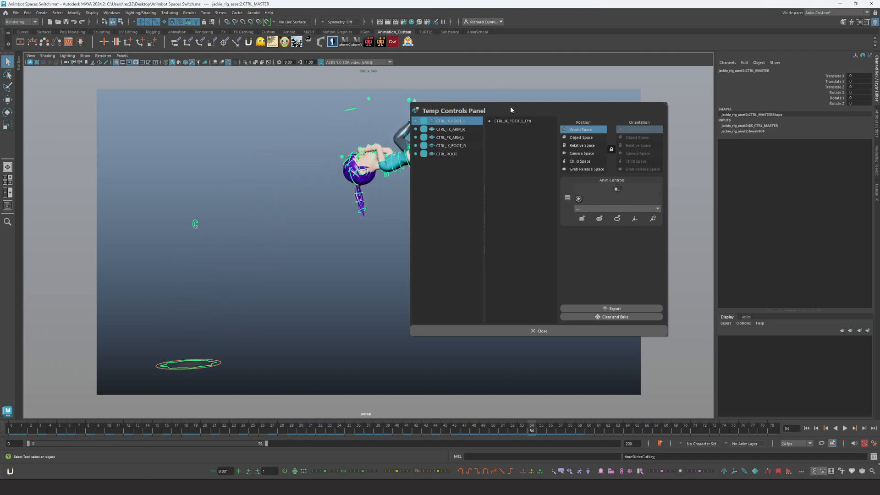
left_click_drag(511, 110, 698, 103)
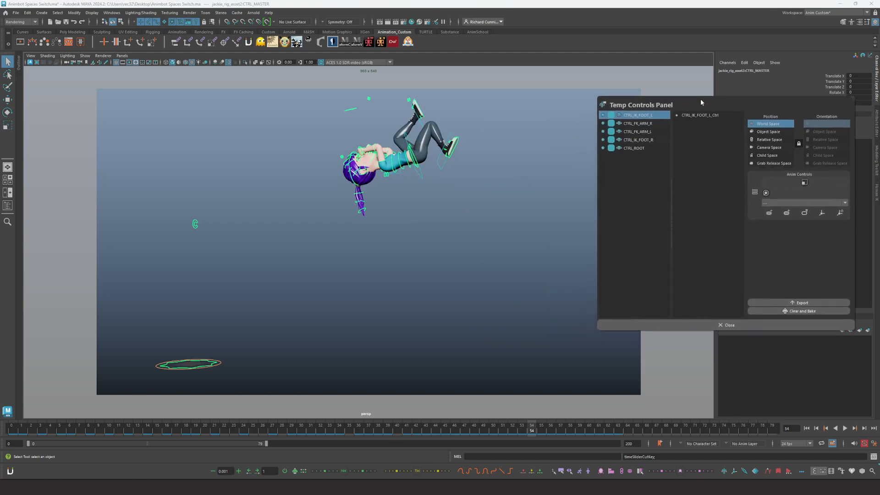
left_click(417, 164)
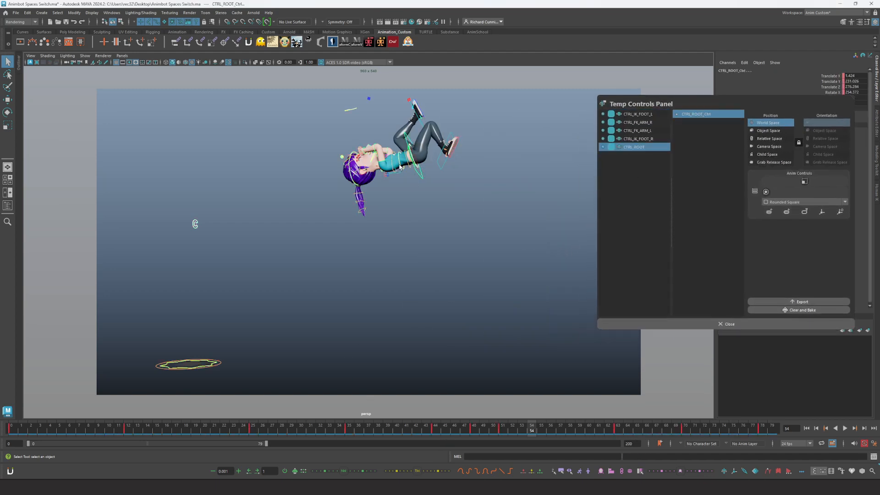
left_click(399, 165)
- Step through the chest control's keyed poses back to frame 0 and play the animation
key("period")
key("period")
key("comma")
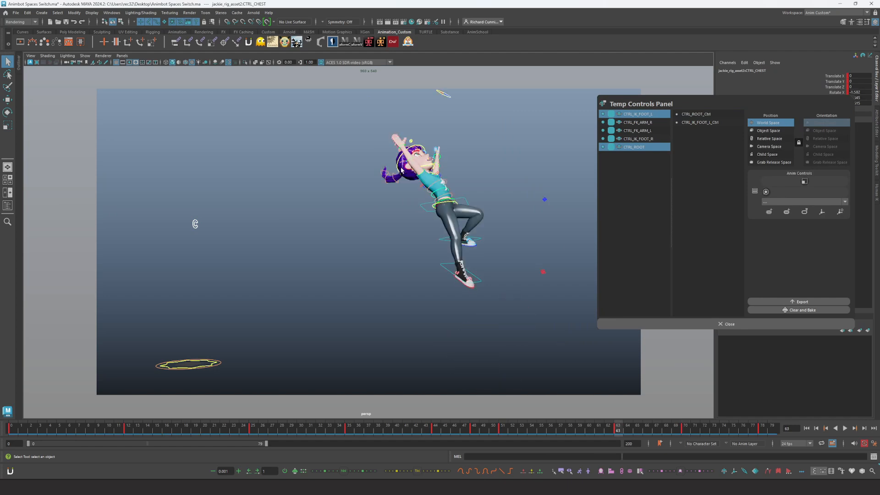
key("comma")
key("comma")
key("comma")
key("comma")
key("comma")
key("comma")
key("comma")
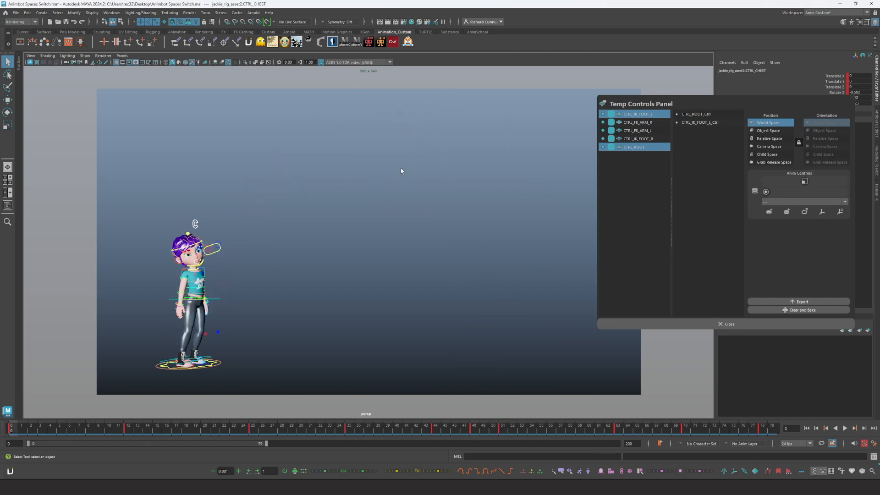
key("alt+v")
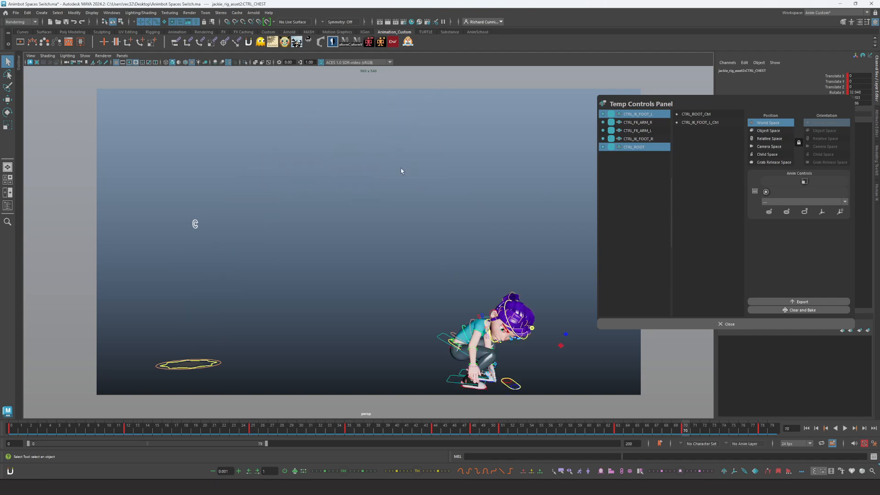
- Examine the flip's keyed poses back and forth against the stationary ground control, ending at frame 35
key("comma")
key("comma")
key("comma")
key("comma")
key("comma")
key("comma")
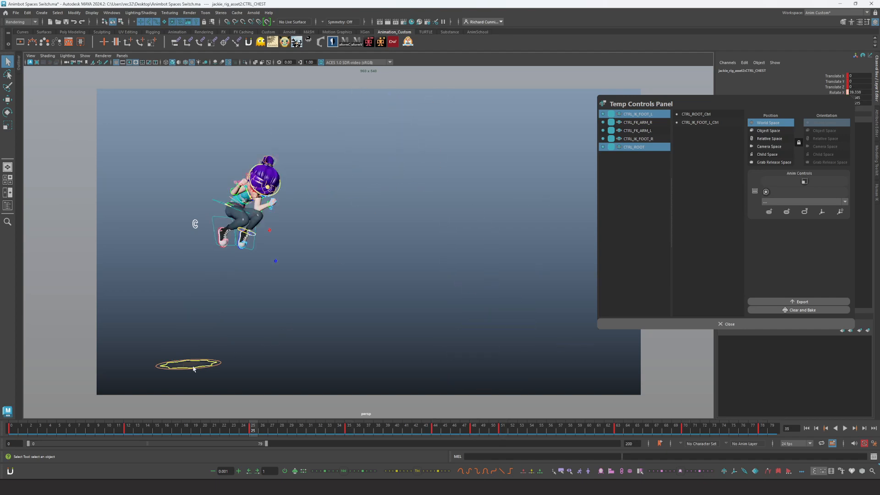
key("comma")
key("comma")
key("period")
key("period")
key("period")
key("period")
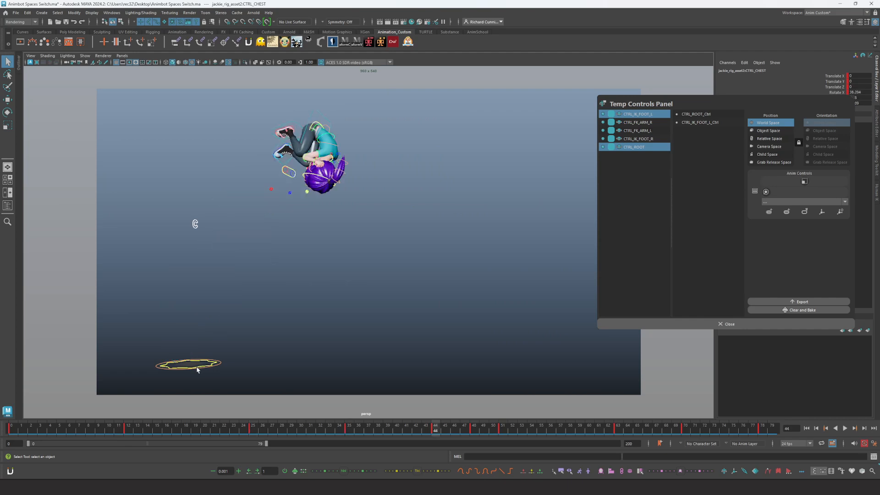
key("period")
key("comma")
key("comma")
key("period")
key("period")
key("period")
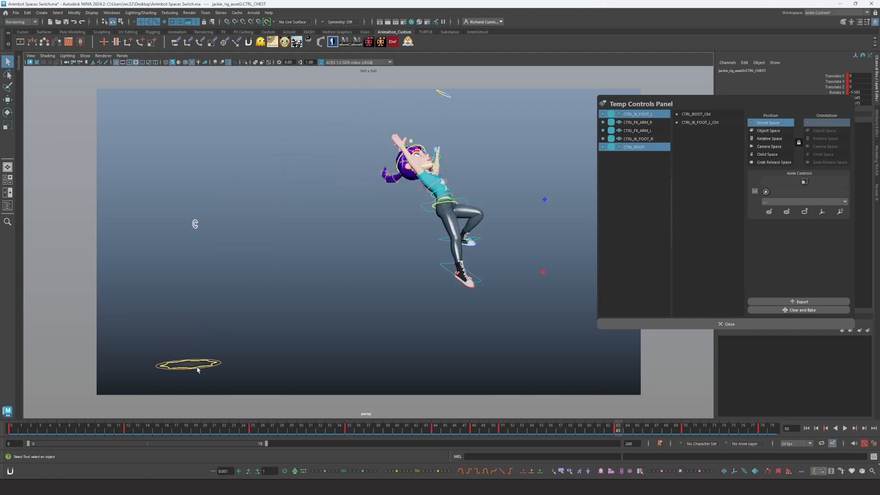
key("period")
key("period")
key("period")
key("comma")
key("comma")
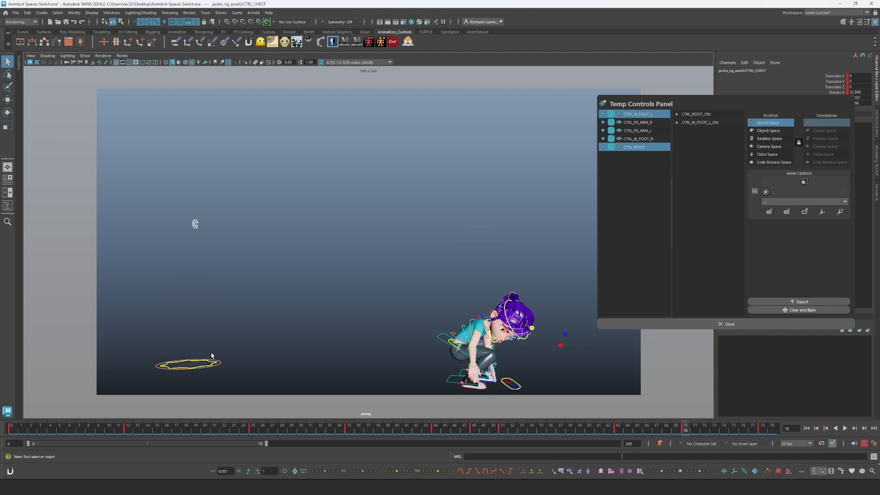
key("period")
key("comma")
key("comma")
key("comma")
key("comma")
key("comma")
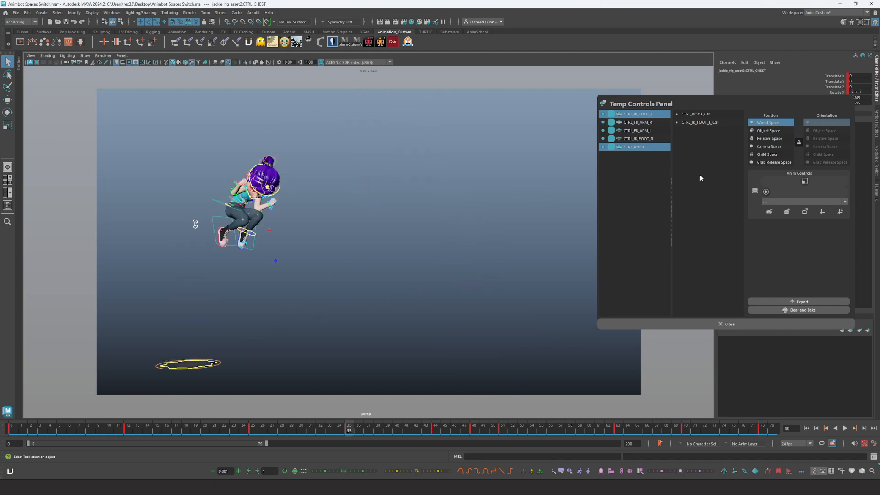
- Clear and bake all five temp controls for the feet, arms and root, and close the Temp Controls Panel
left_click(651, 114)
left_click(634, 147, "shift")
left_click(701, 114)
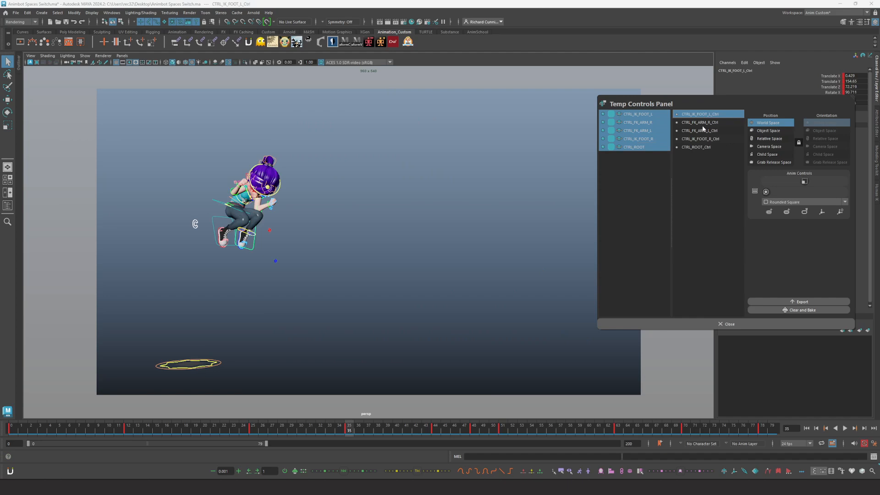
left_click(704, 148, "shift")
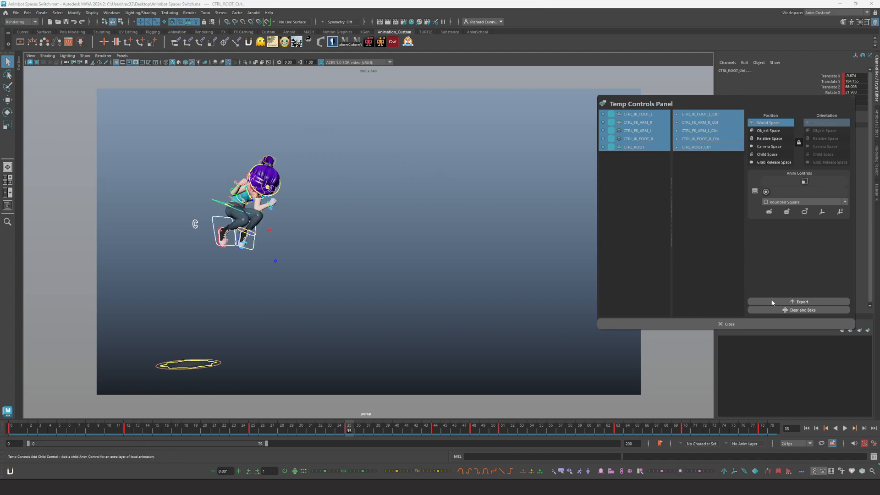
right_click(734, 469)
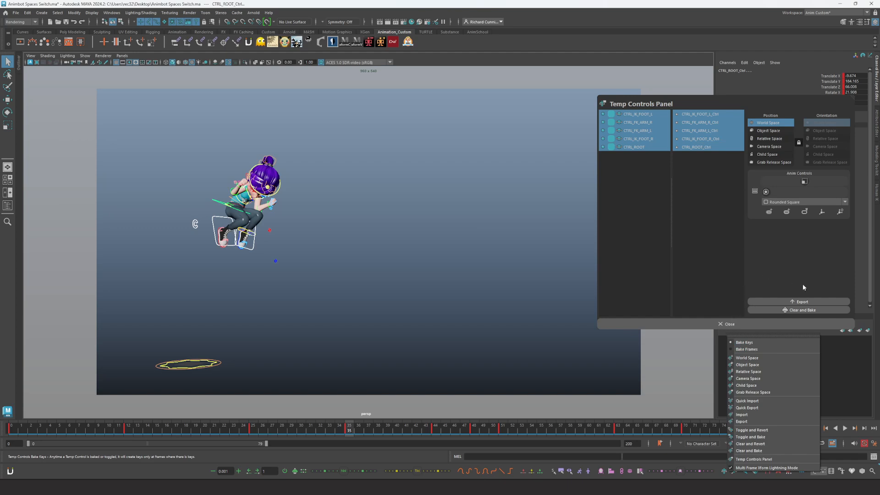
left_click(789, 311)
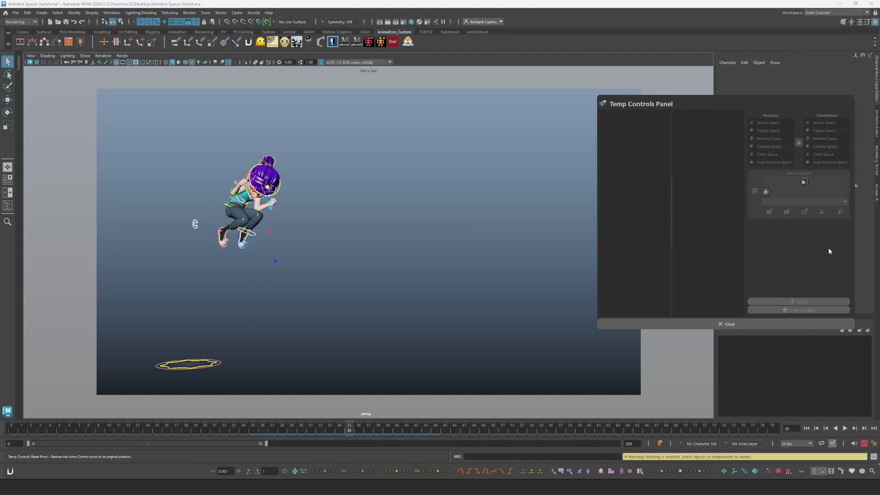
left_click(727, 324)
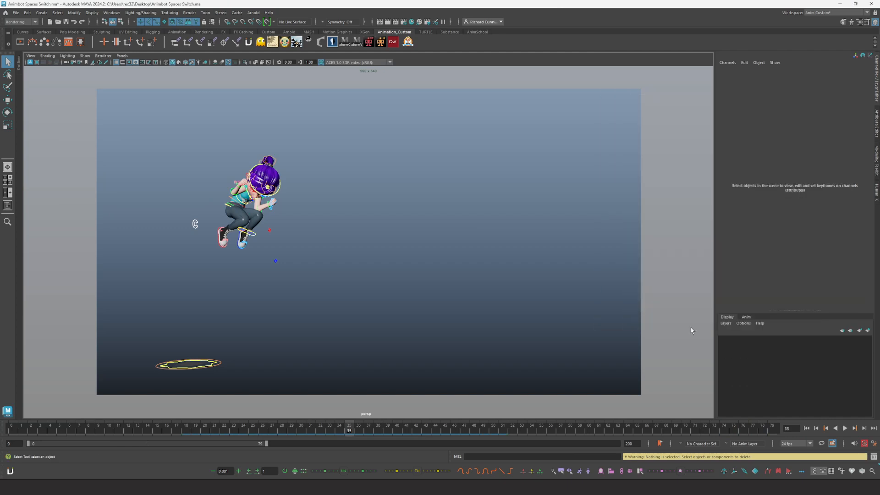
- Select the mid-spine control, return to frame 0, and play back the baked animation
left_click(236, 202)
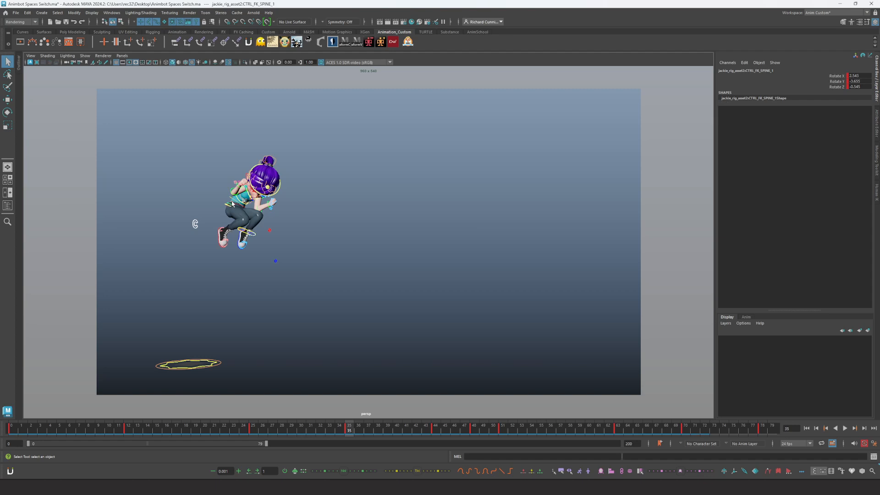
left_click(11, 427)
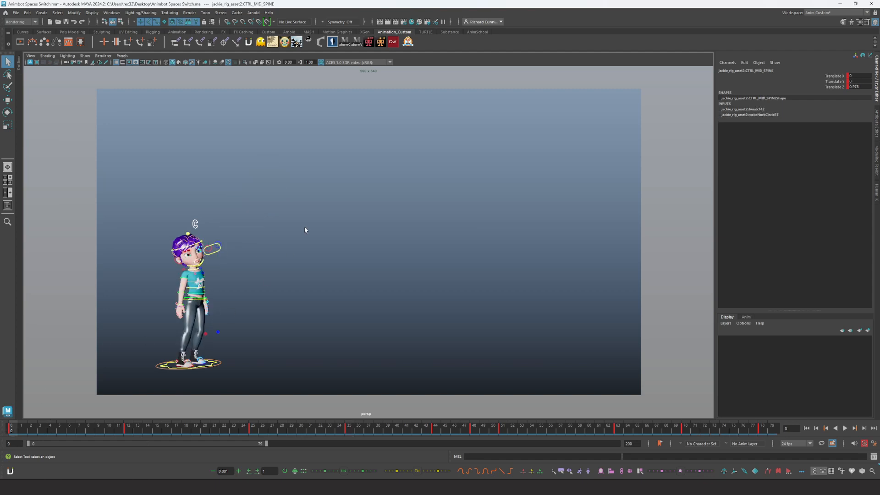
key("alt+v")
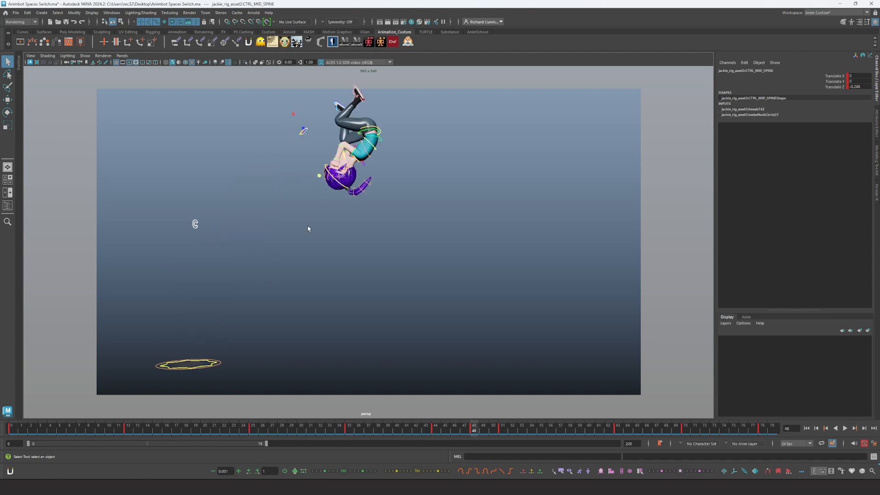